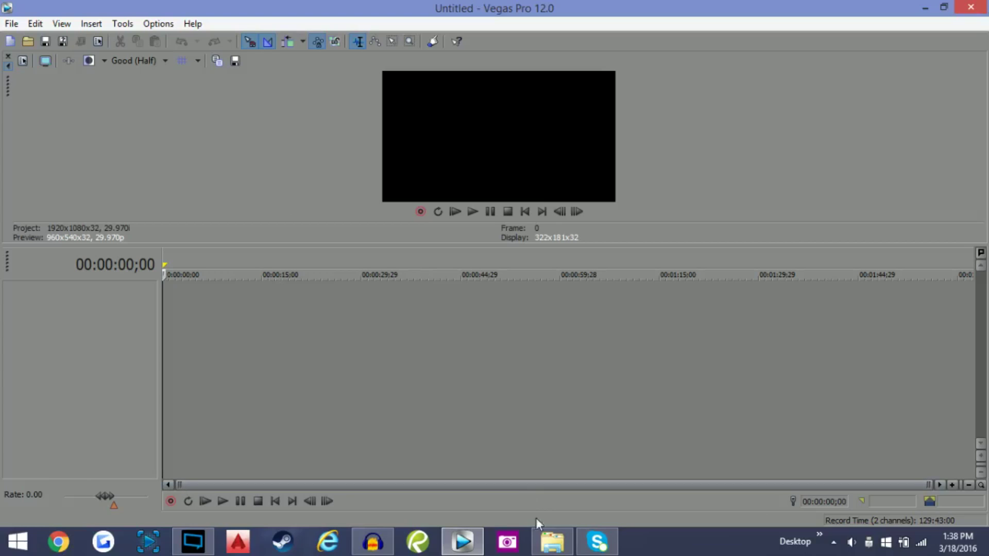
Step: Drag HavocPlayzIntro from YOUTUBE STUFF to the timeline start and match project settings (30.000p)
click(552, 541)
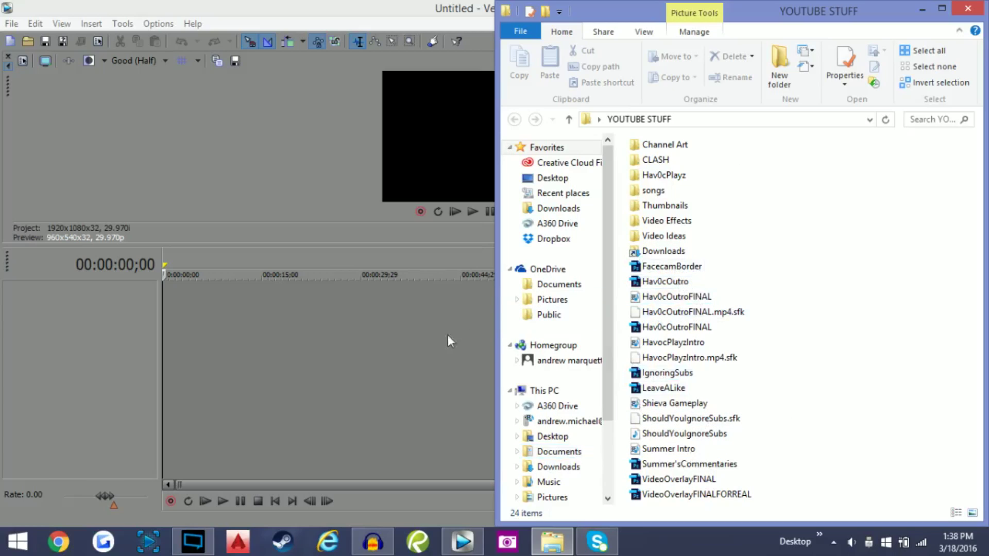
click(673, 342)
drag(209, 307, 169, 306)
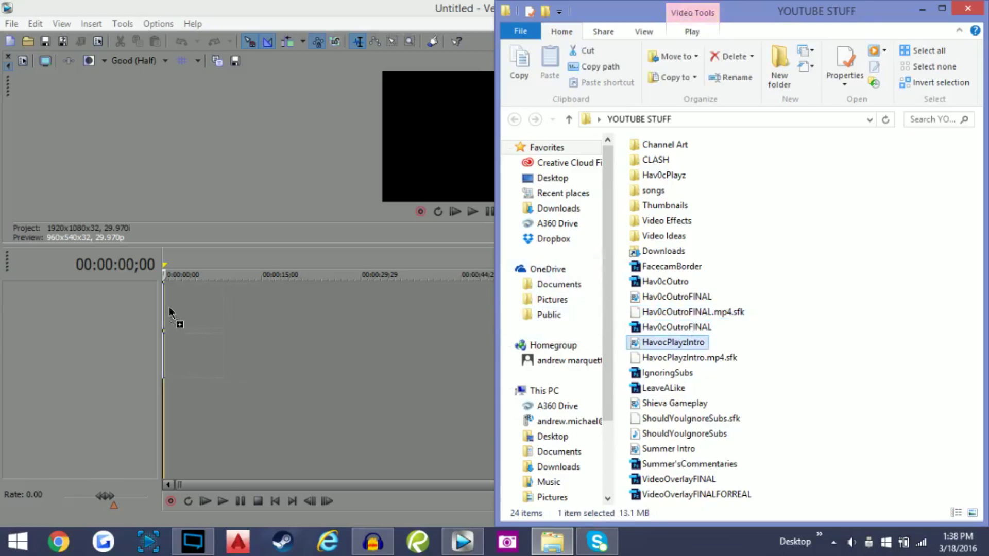
click(431, 156)
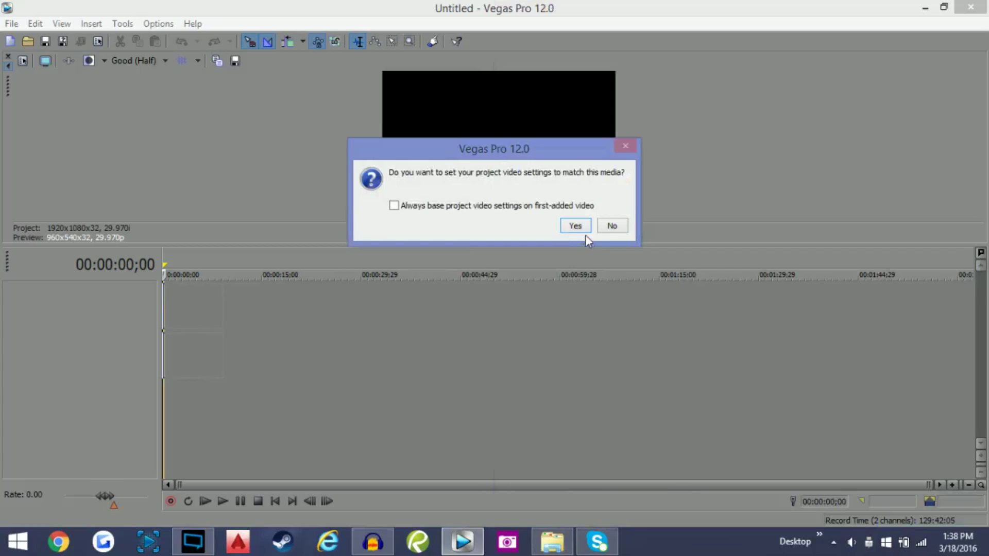
click(574, 226)
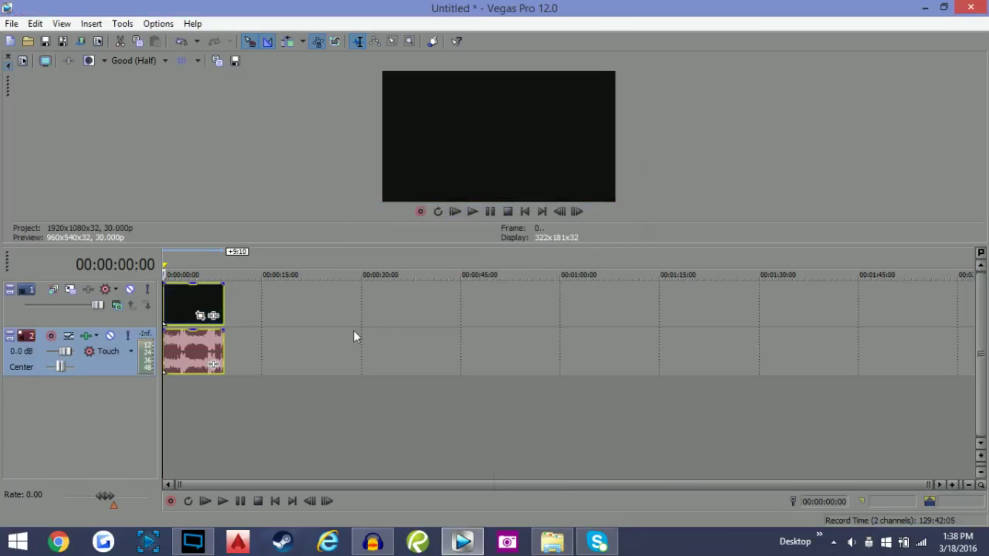
click(178, 309)
click(208, 295)
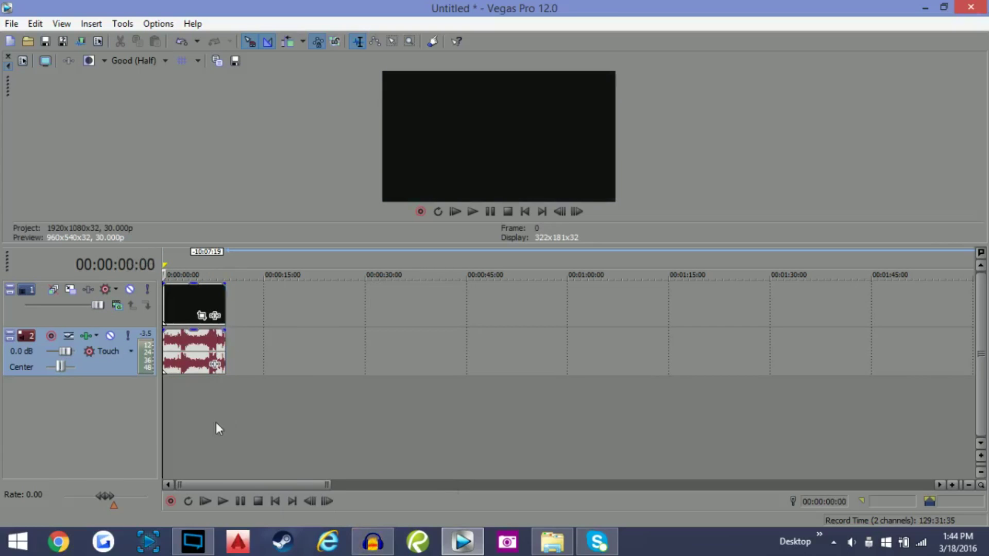
Step: Bring up the running Audacity recording and glance at its File menu without exporting
click(372, 540)
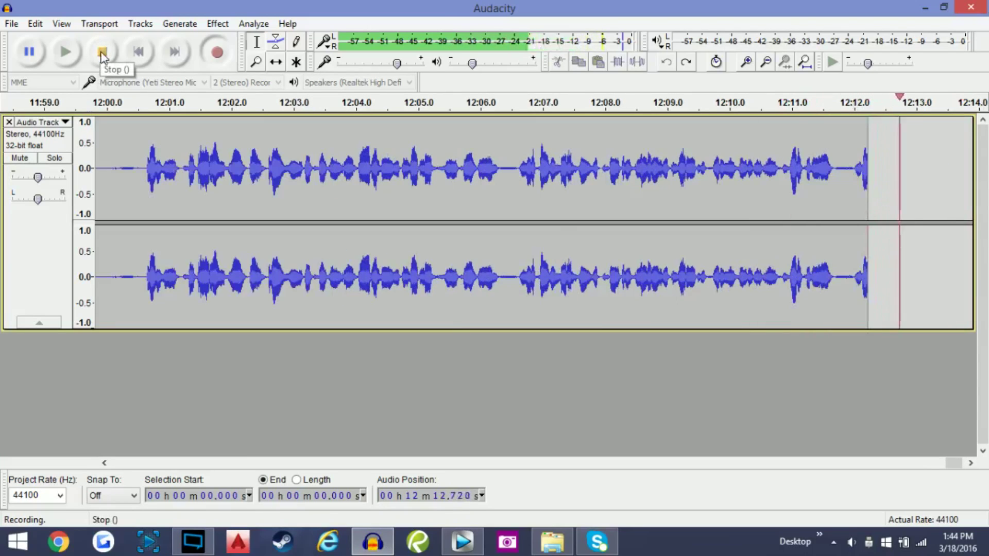
click(11, 24)
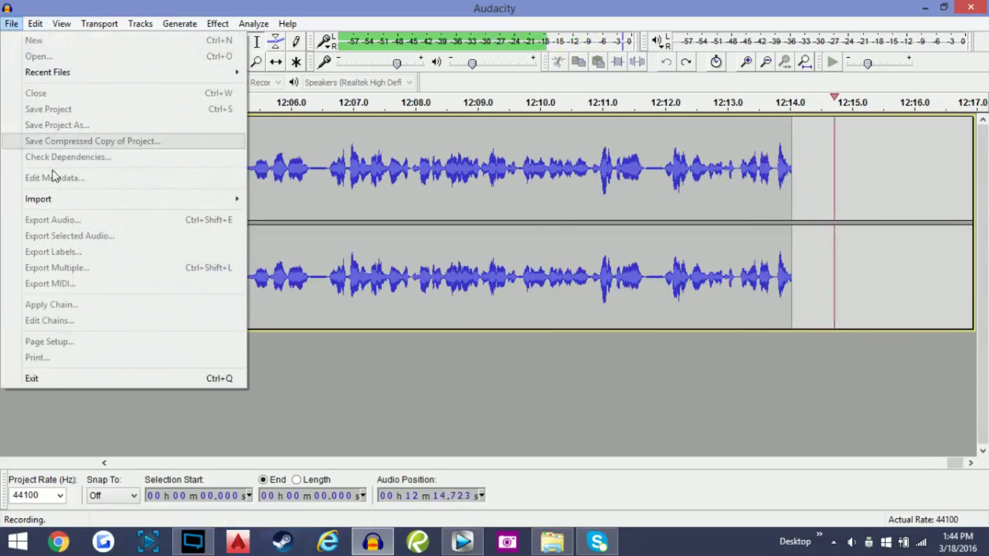
click(421, 14)
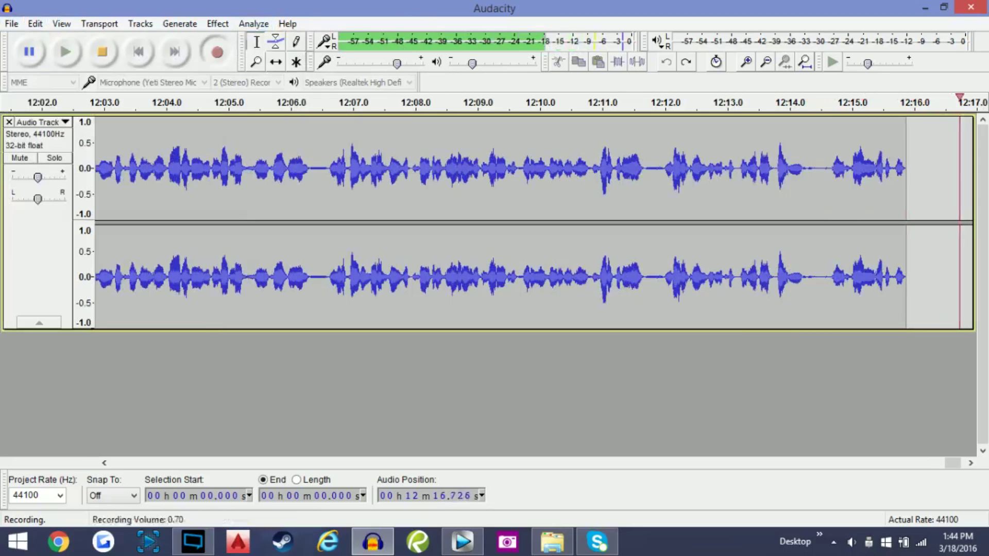
Step: Drop ShouldYouIgnoreSubs audio onto a new third track starting where the intro ends
click(925, 8)
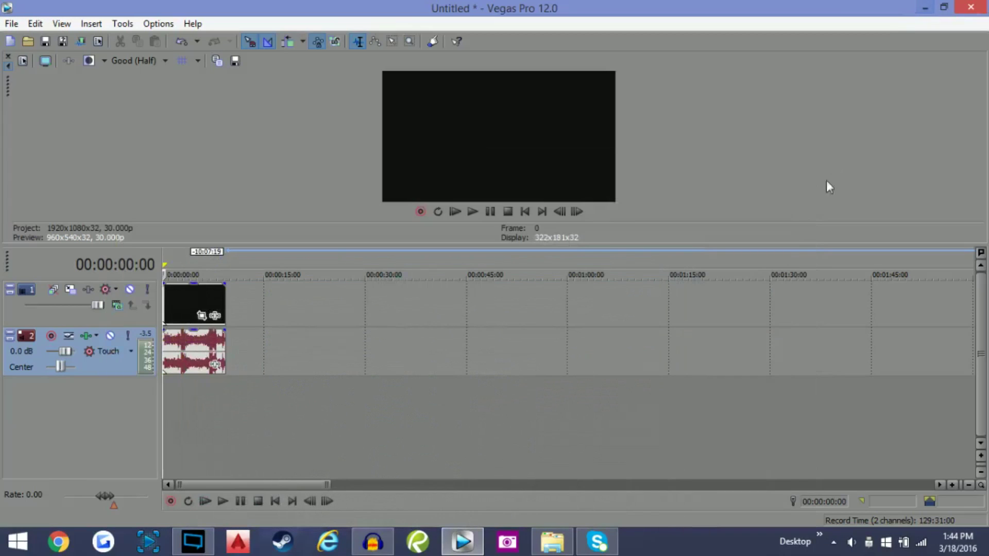
click(552, 541)
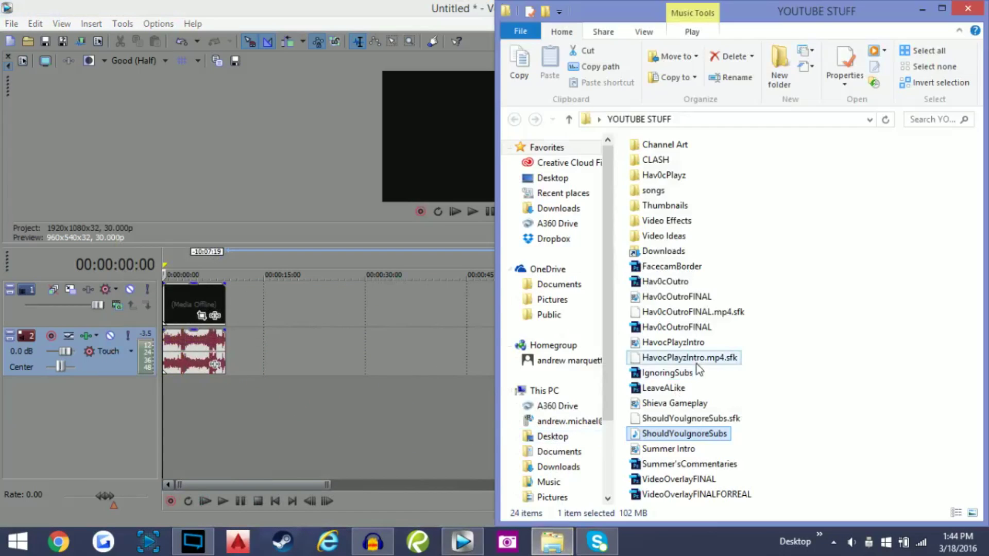
drag(669, 433, 346, 342)
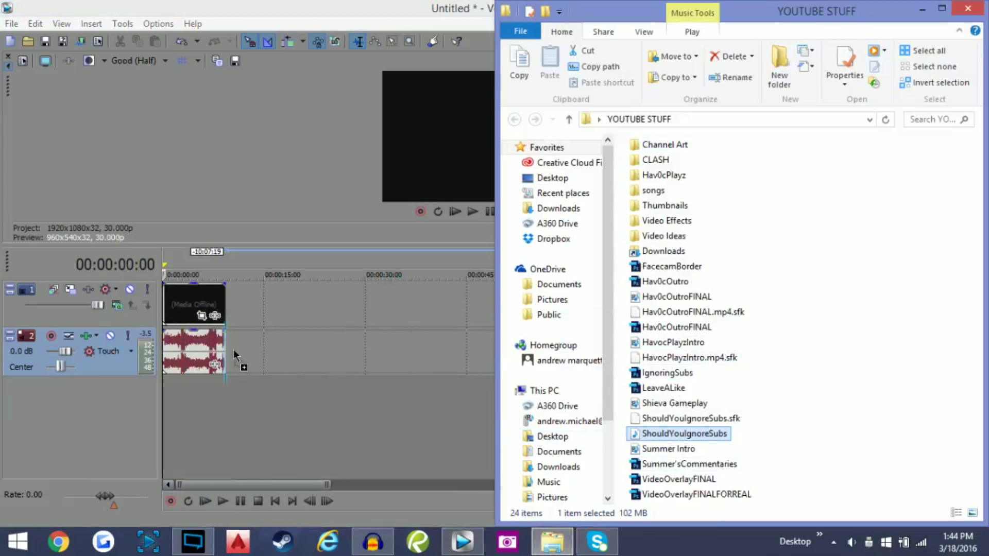
drag(233, 349, 236, 389)
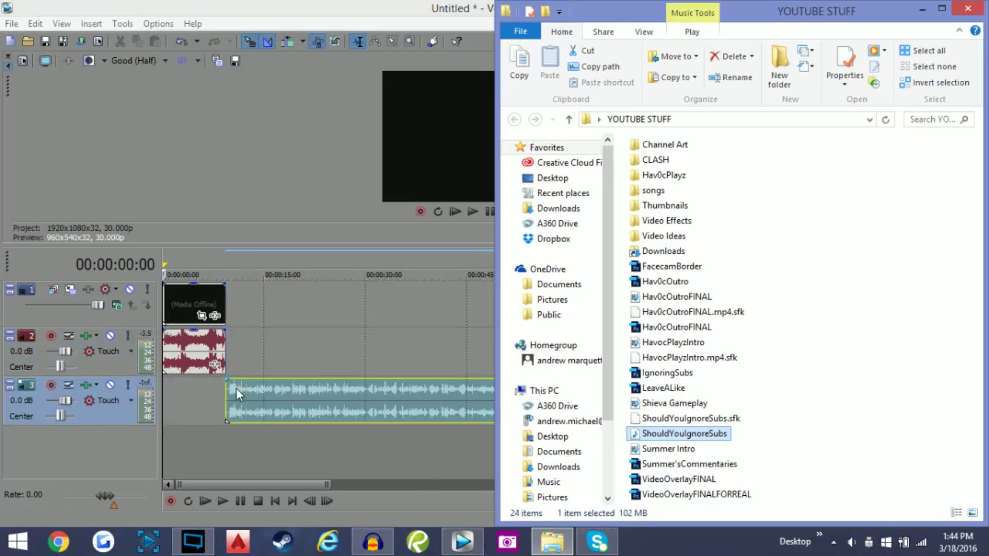
click(230, 403)
click(229, 396)
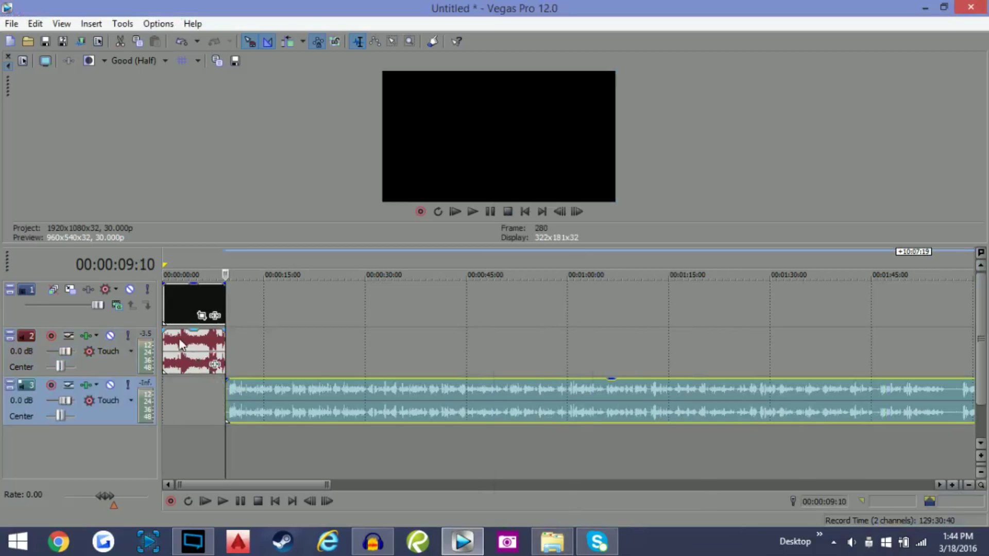
drag(67, 350, 58, 351)
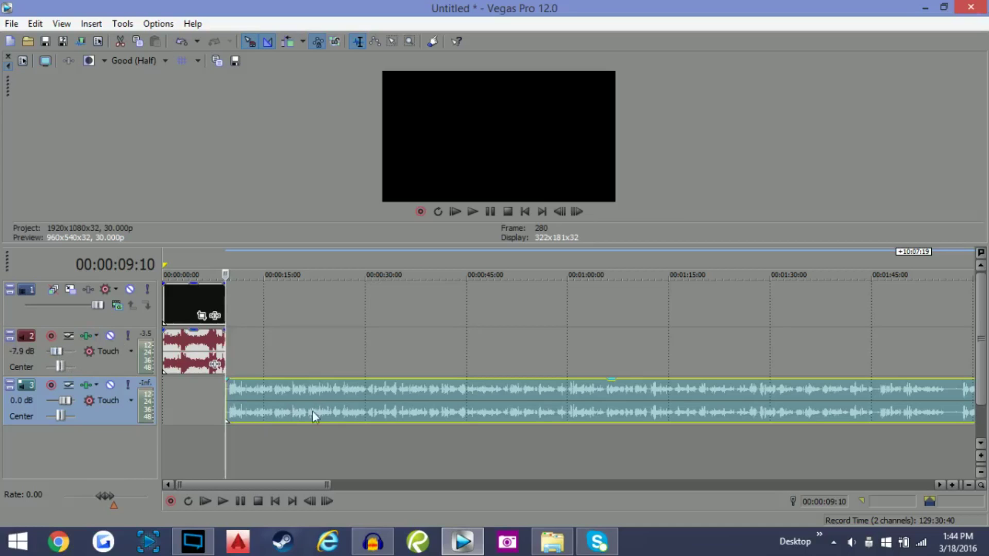
drag(57, 350, 64, 354)
drag(279, 410, 274, 356)
right_click(251, 406)
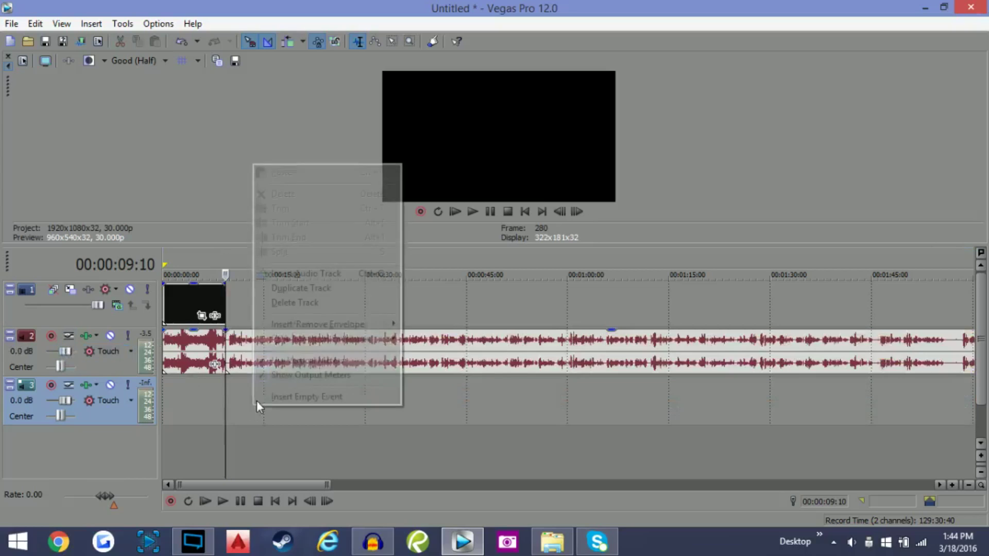
click(286, 301)
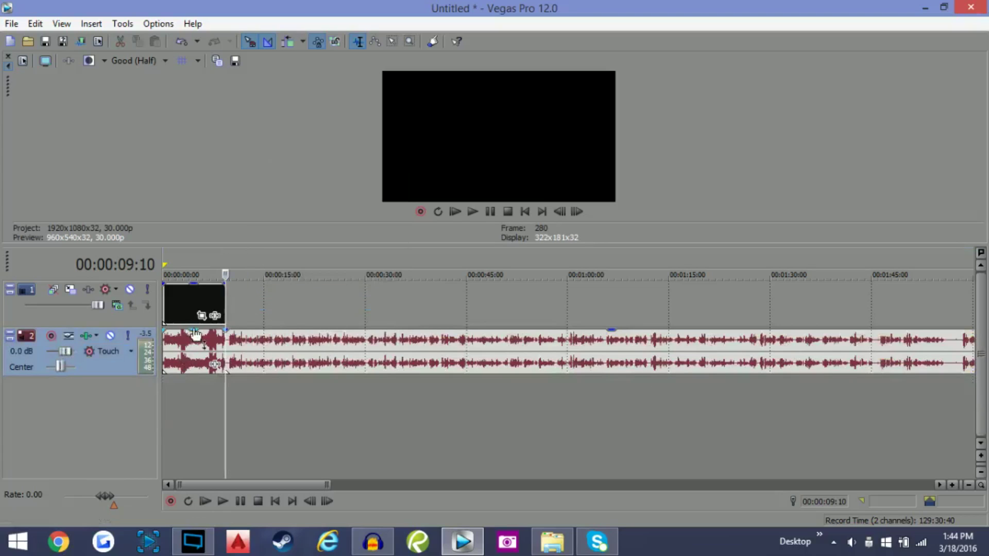
mouse_move(196, 335)
mouse_down()
mouse_move(196, 344)
mouse_move(196, 330)
mouse_up()
drag(60, 353, 62, 349)
key(ctrl+z)
drag(326, 485, 208, 484)
Step: Place Shieva Gameplay right after the intro and give it a 17-frame fade-in
click(552, 542)
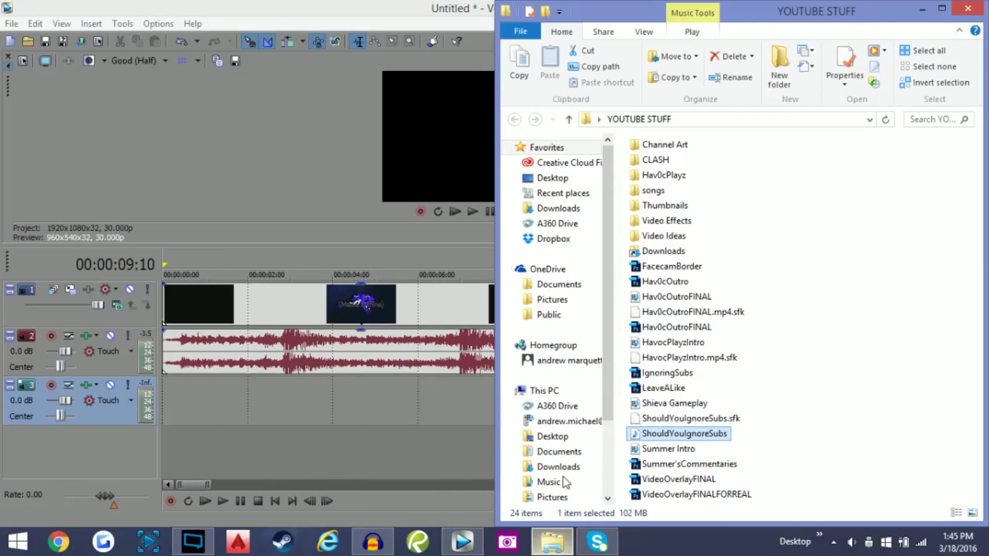
drag(669, 403, 439, 307)
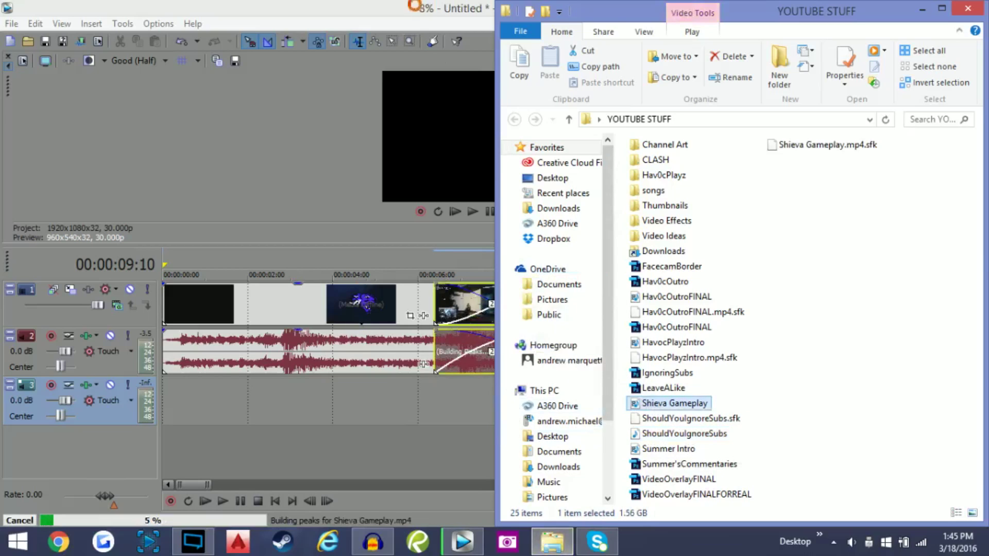
click(417, 10)
drag(587, 334, 701, 317)
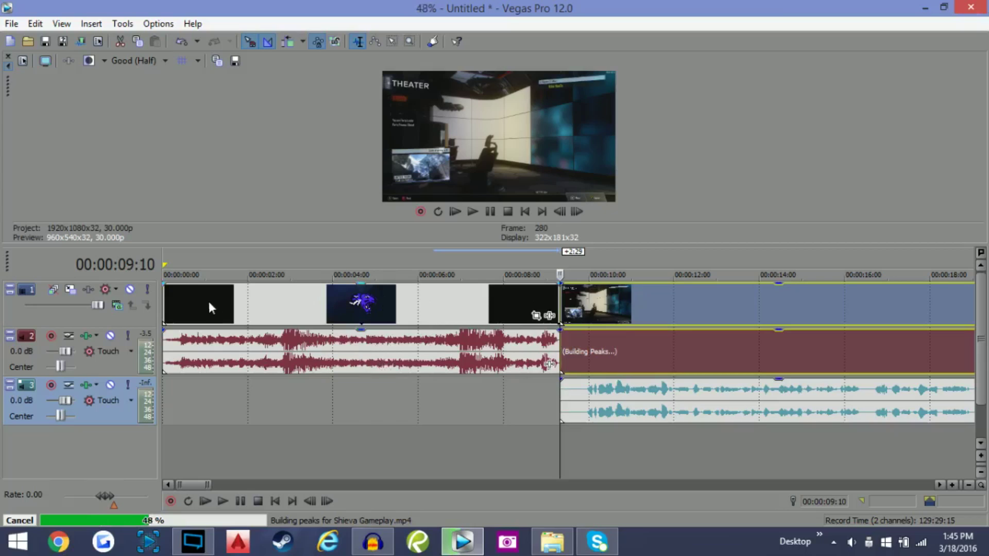
drag(163, 283, 181, 282)
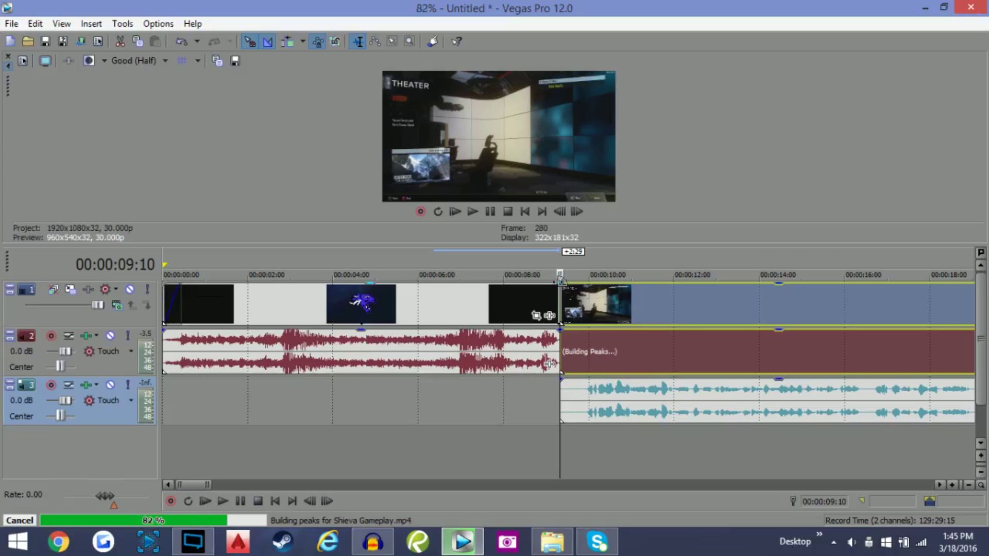
mouse_move(560, 285)
mouse_down()
mouse_move(583, 283)
mouse_move(560, 283)
mouse_up()
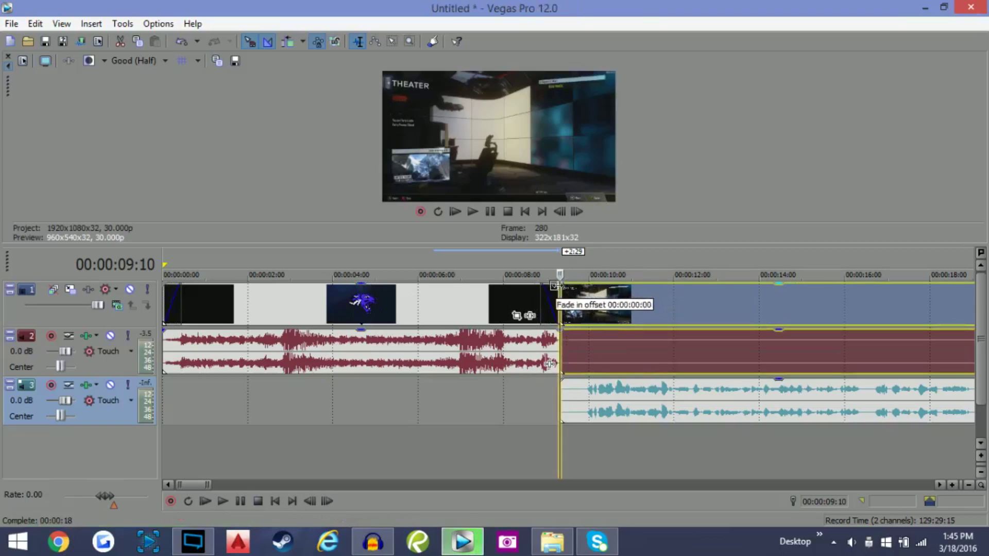
Step: Preview the transition, shorten the gameplay fade-in to 10 frames, and fade out the intro
click(526, 292)
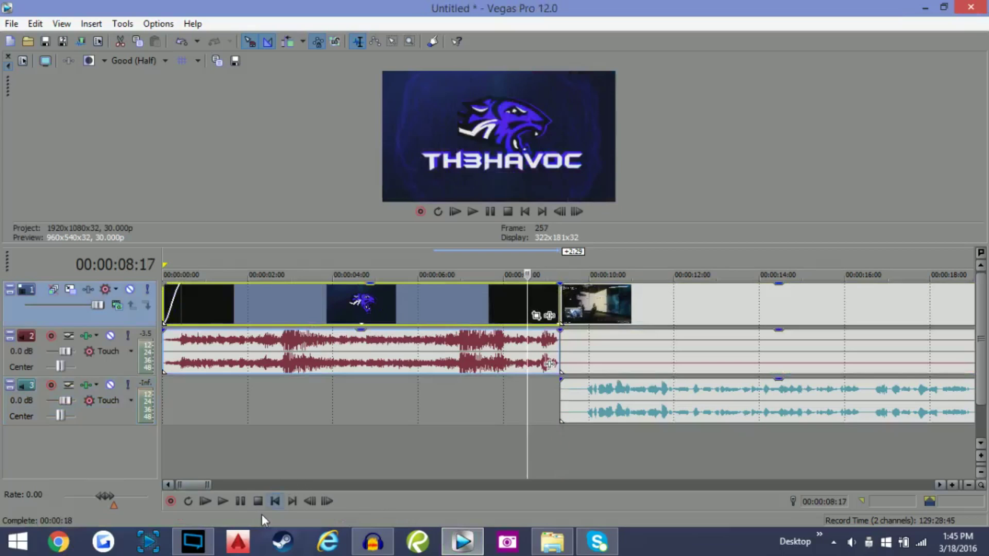
click(225, 502)
click(238, 502)
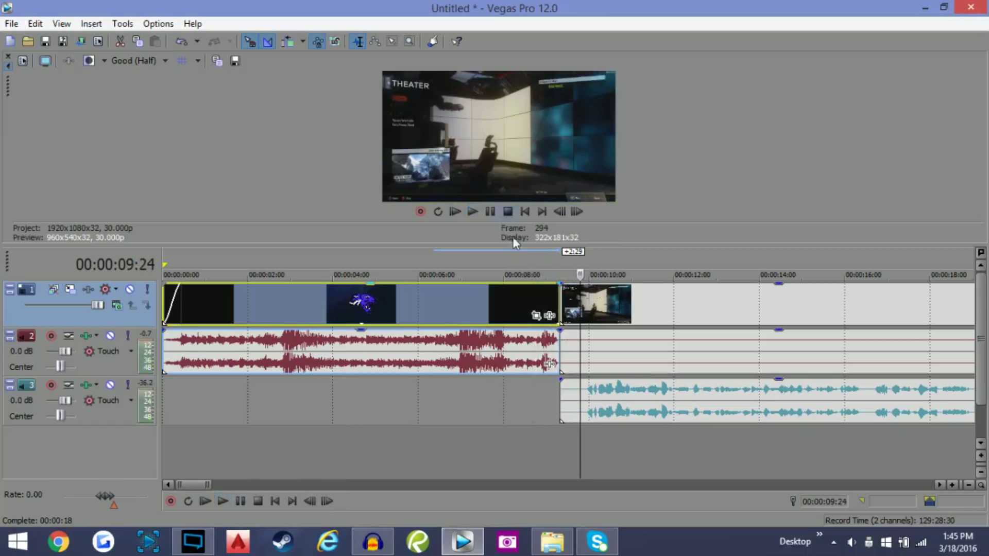
drag(561, 283, 539, 284)
click(495, 309)
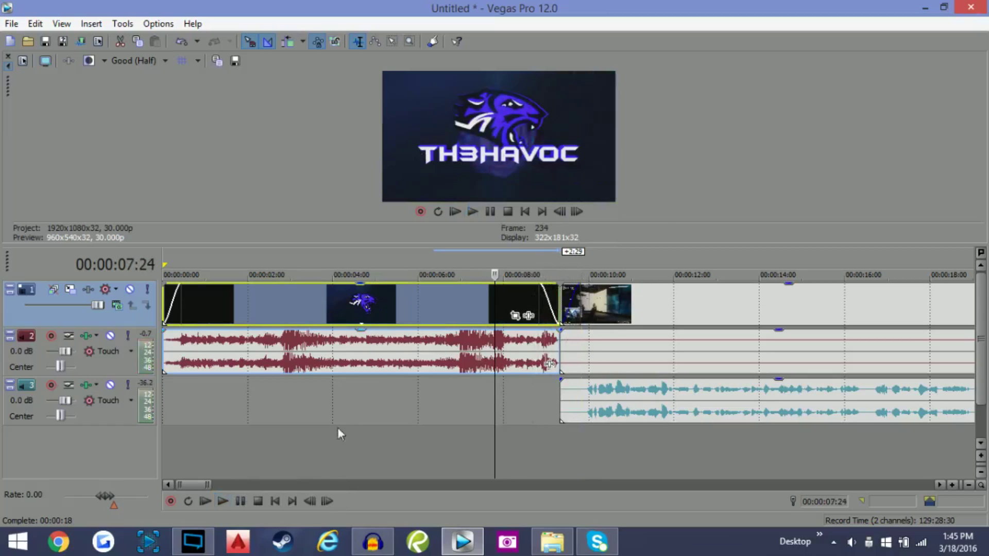
click(222, 502)
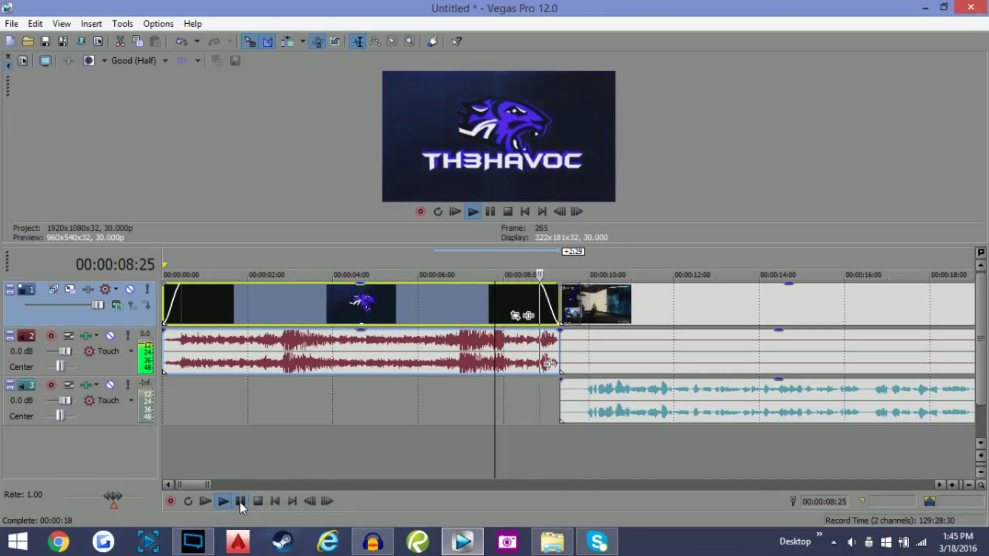
click(238, 502)
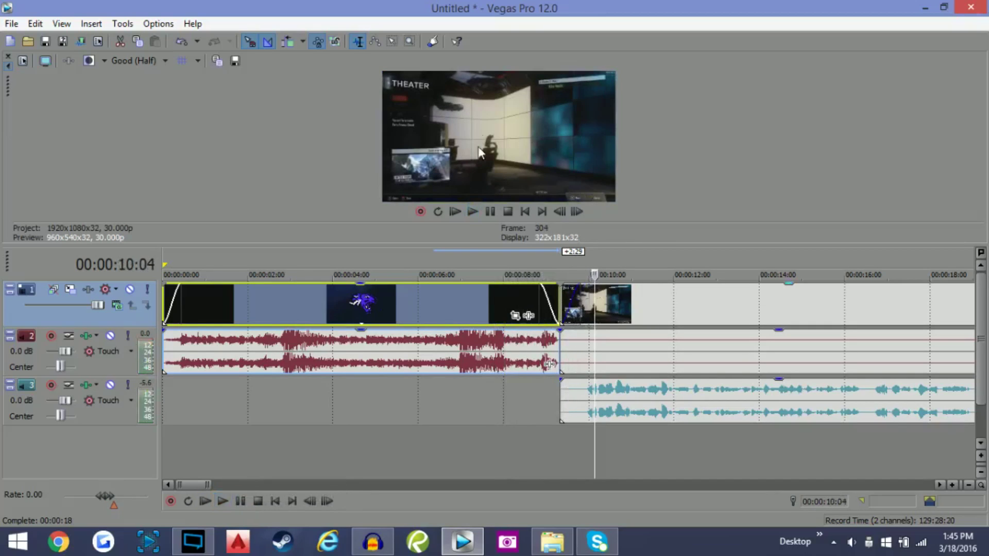
Step: Scrub the playhead across the intro's end and gameplay start, around 10 seconds
click(571, 274)
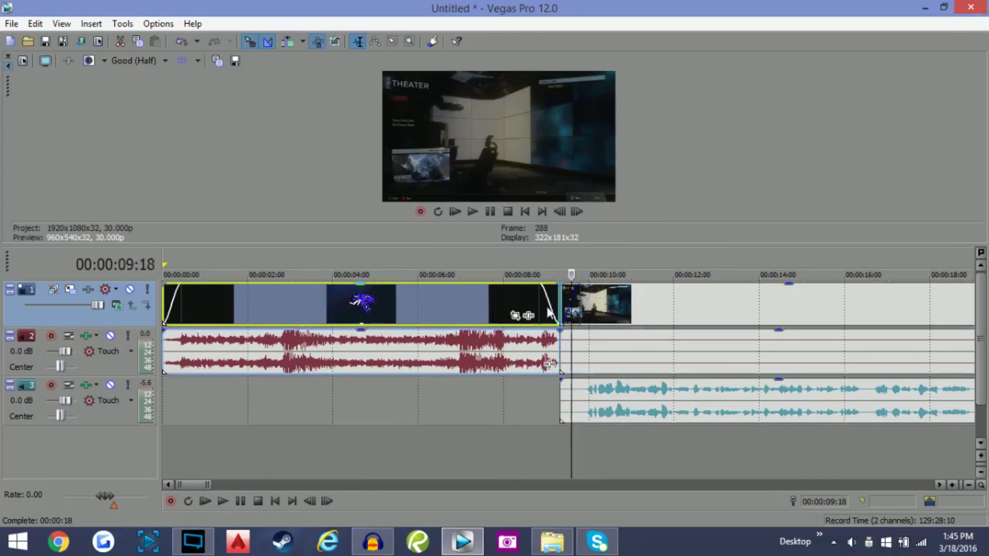
click(545, 309)
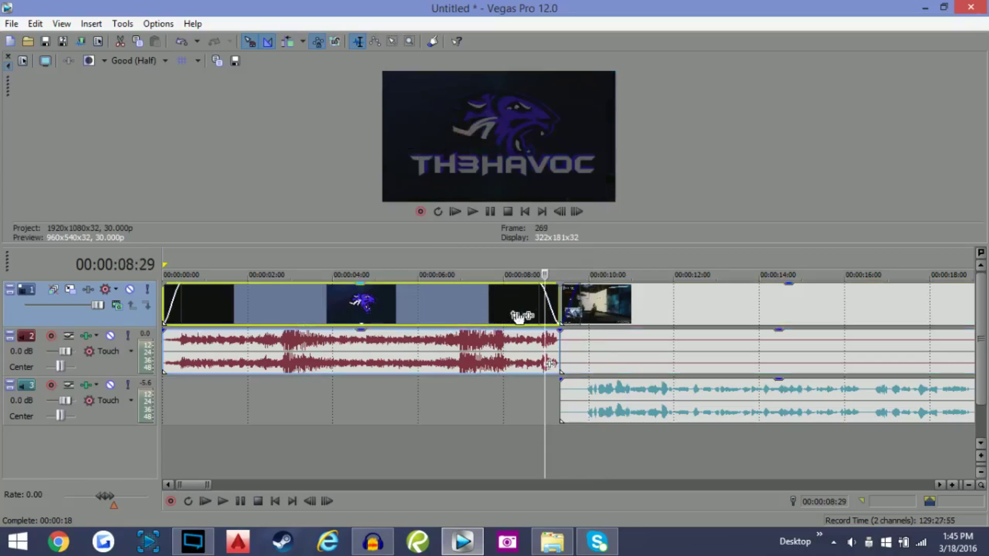
click(586, 309)
click(621, 308)
click(566, 307)
click(575, 307)
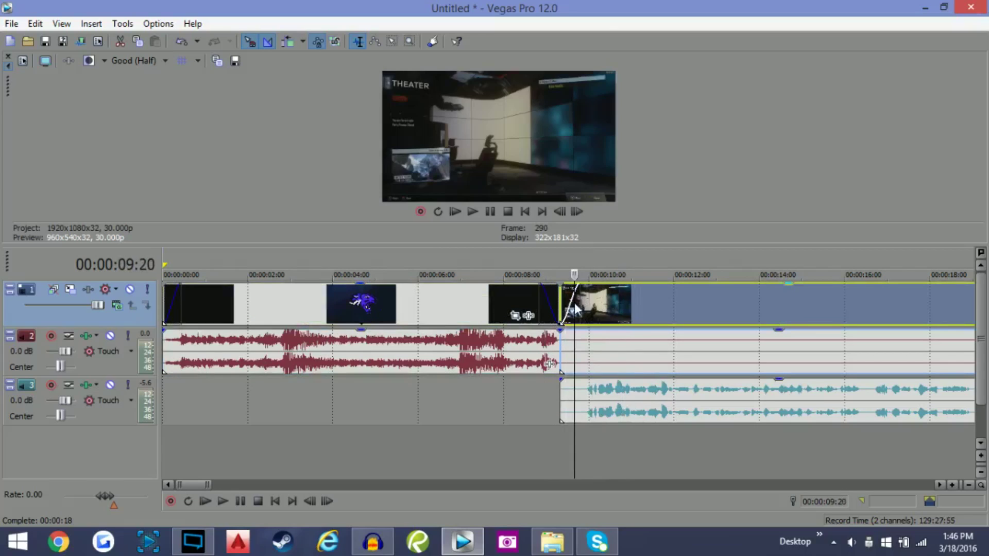
click(592, 306)
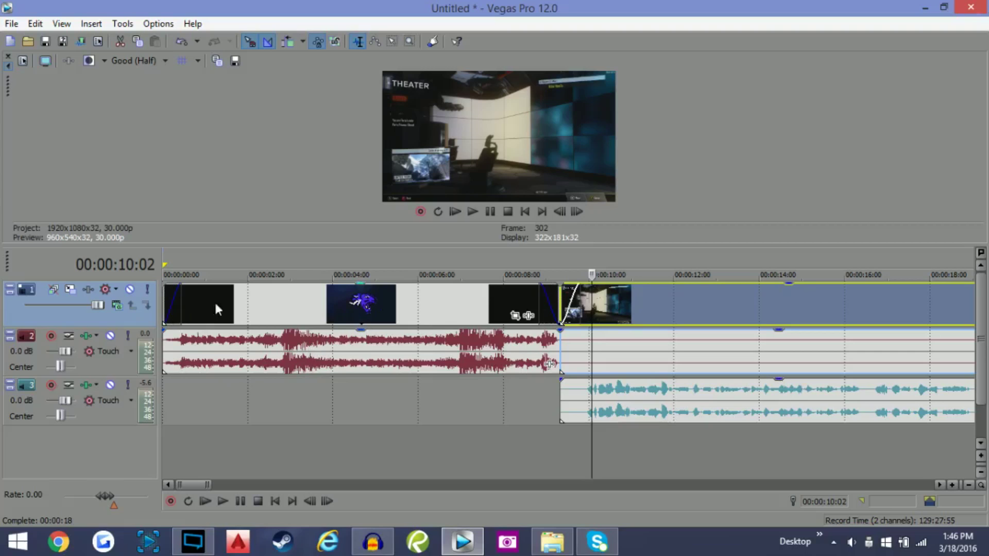
Step: Give the end of the gameplay clip a 27-frame fade-out
drag(209, 484, 738, 459)
drag(732, 283, 719, 286)
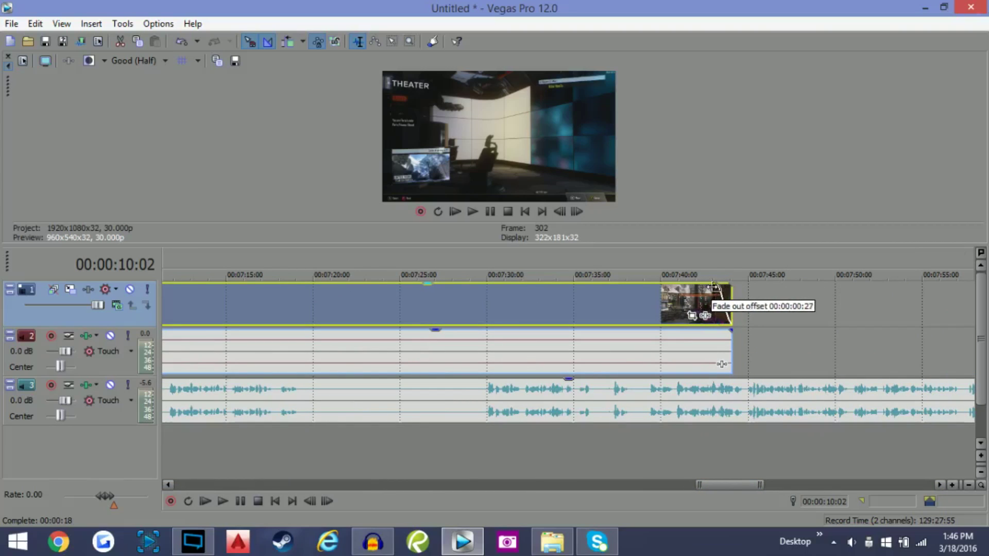
drag(698, 485, 157, 479)
drag(759, 485, 927, 485)
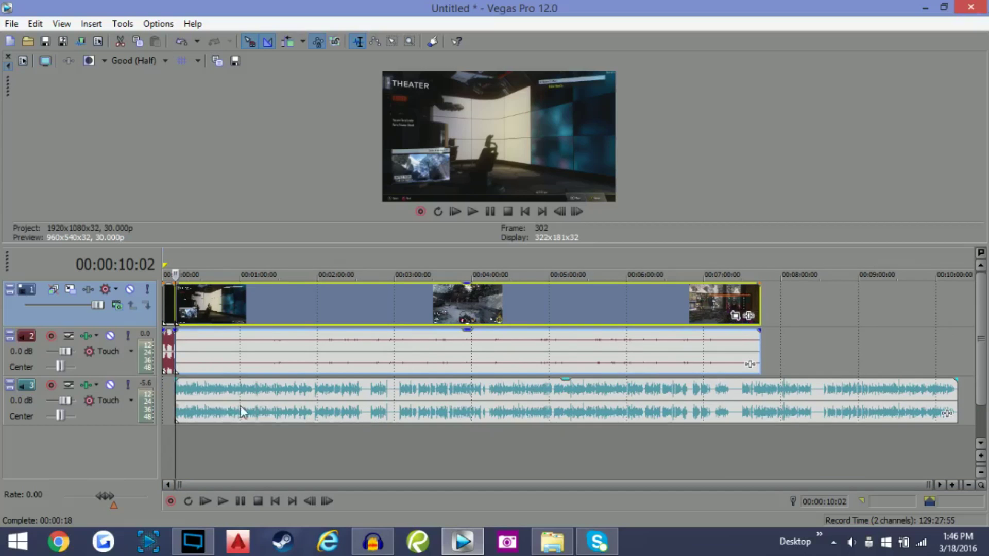
Step: Split the commentary audio at 2:34:26 and move the later piece right to open a gap
drag(926, 485, 459, 486)
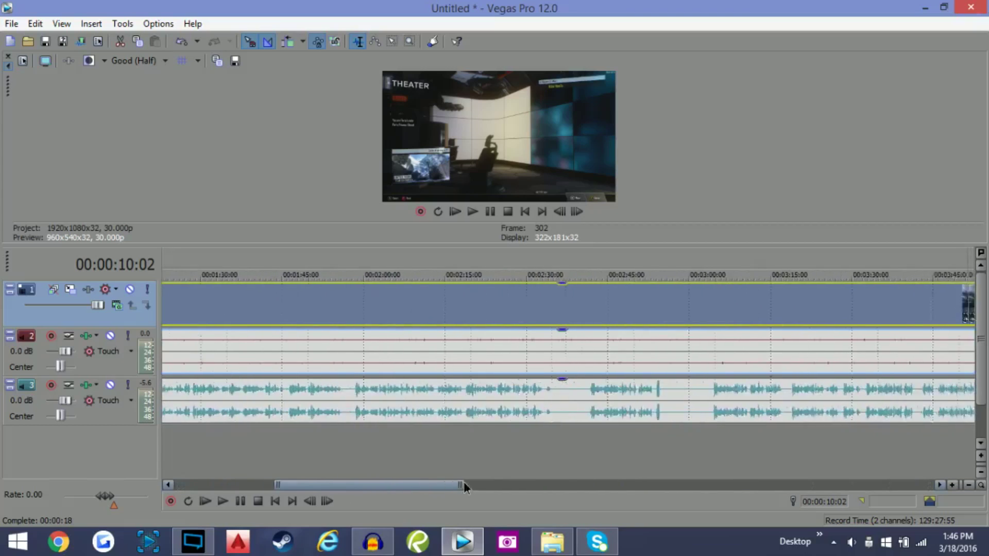
scroll(417, 428, right, 3)
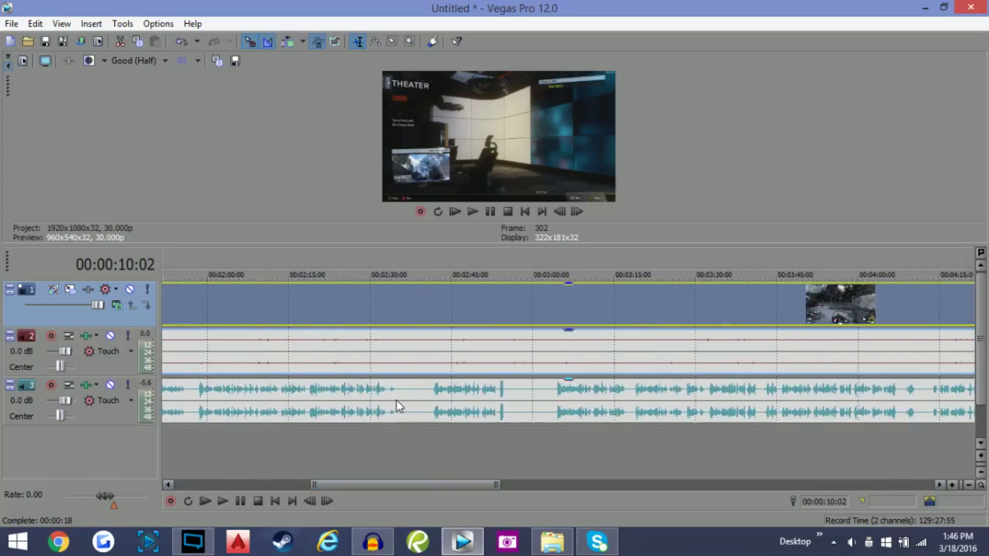
click(396, 400)
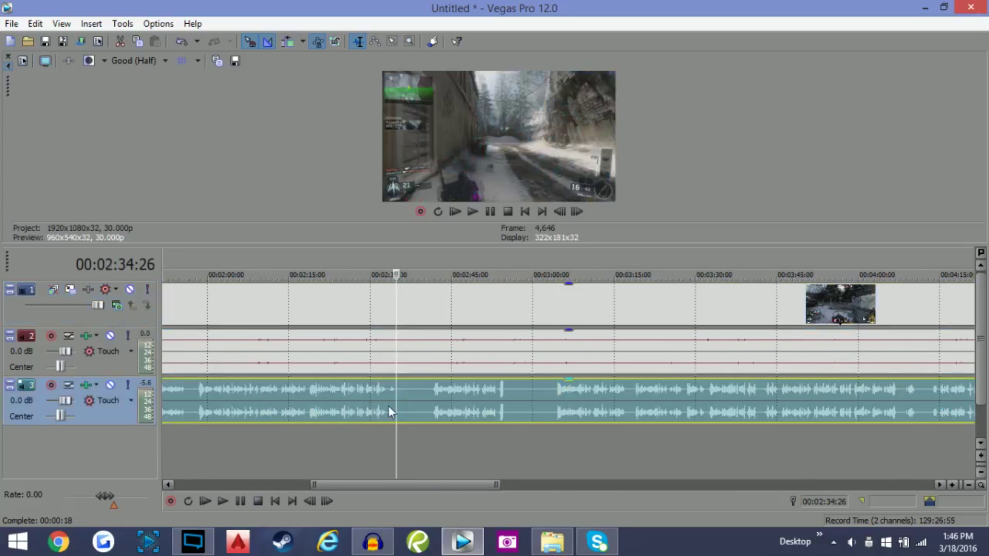
key(s)
mouse_move(416, 395)
mouse_down()
mouse_move(632, 393)
mouse_move(415, 394)
mouse_up()
Step: Trim the commentary piece's start at 2:41:12, split again, and push the later piece further right
click(432, 401)
key(alt+[)
right_click(412, 404)
click(505, 401)
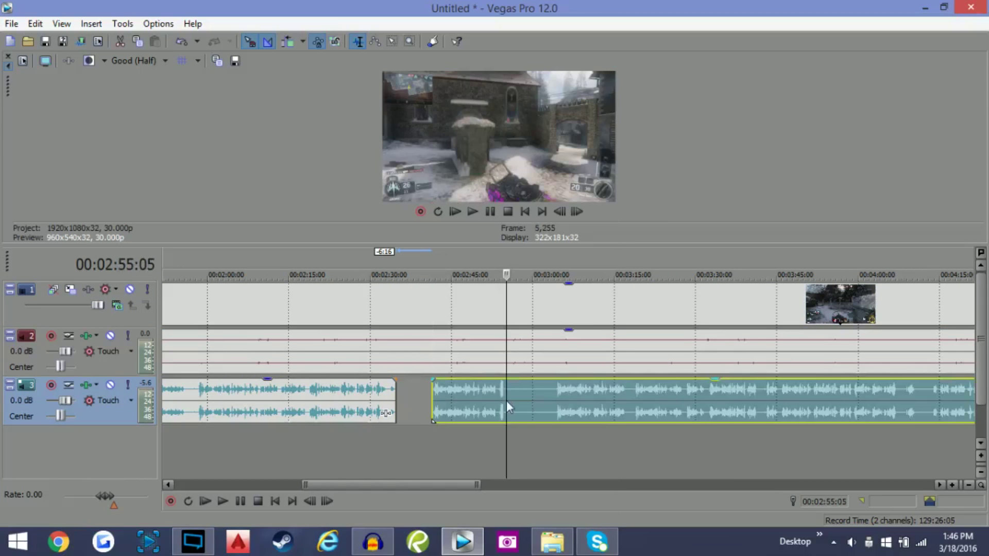
key(s)
drag(506, 401, 757, 401)
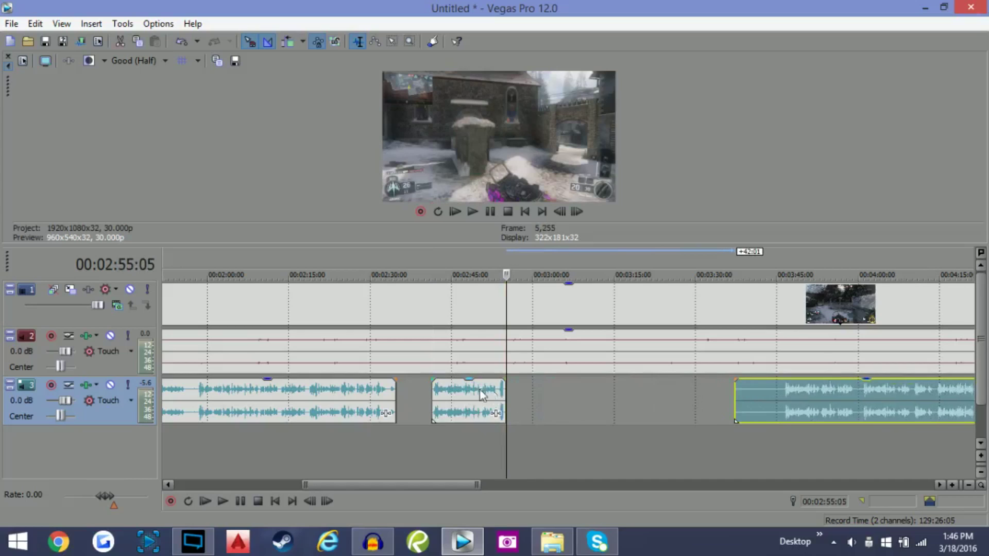
Step: Try different lengths for the short middle commentary piece, previewing playback between changes
click(442, 401)
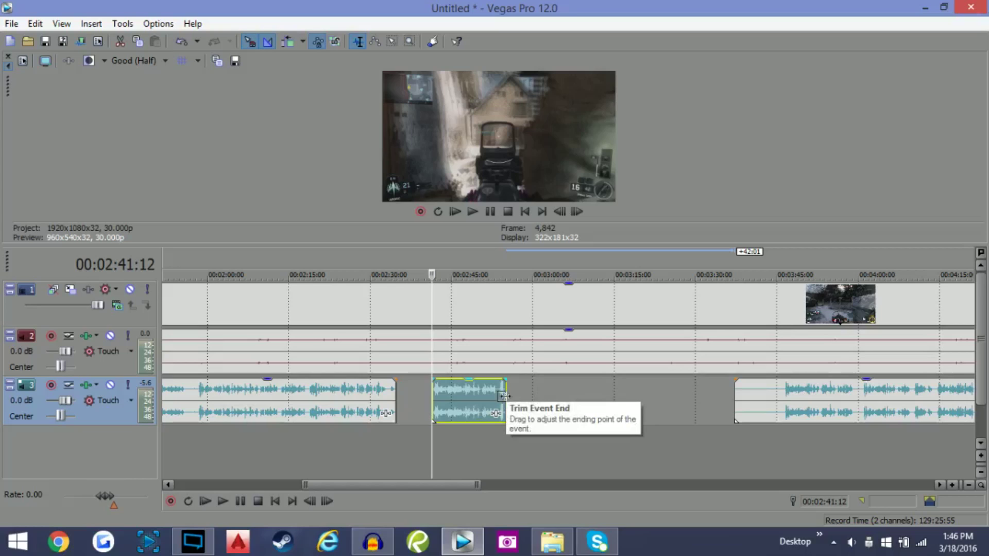
drag(502, 397, 678, 398)
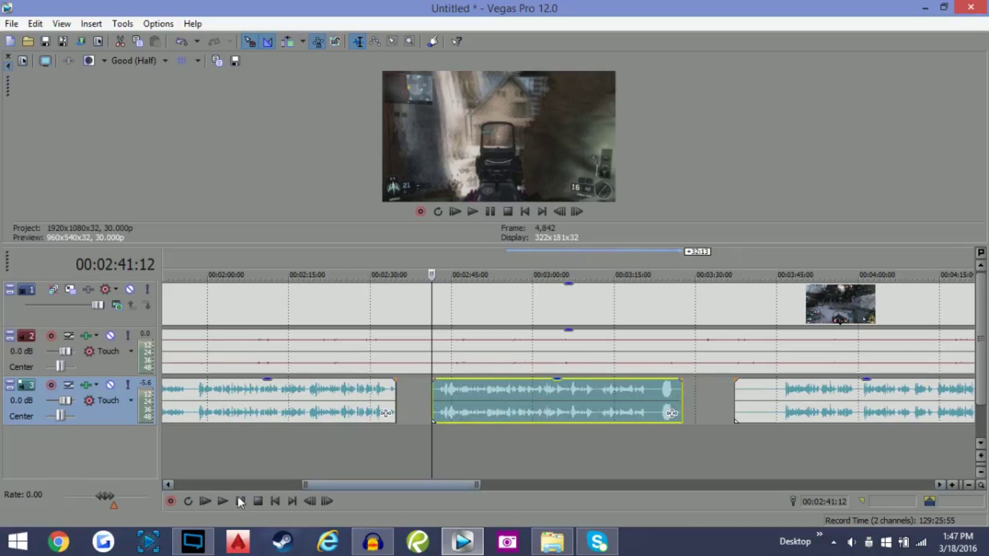
click(222, 501)
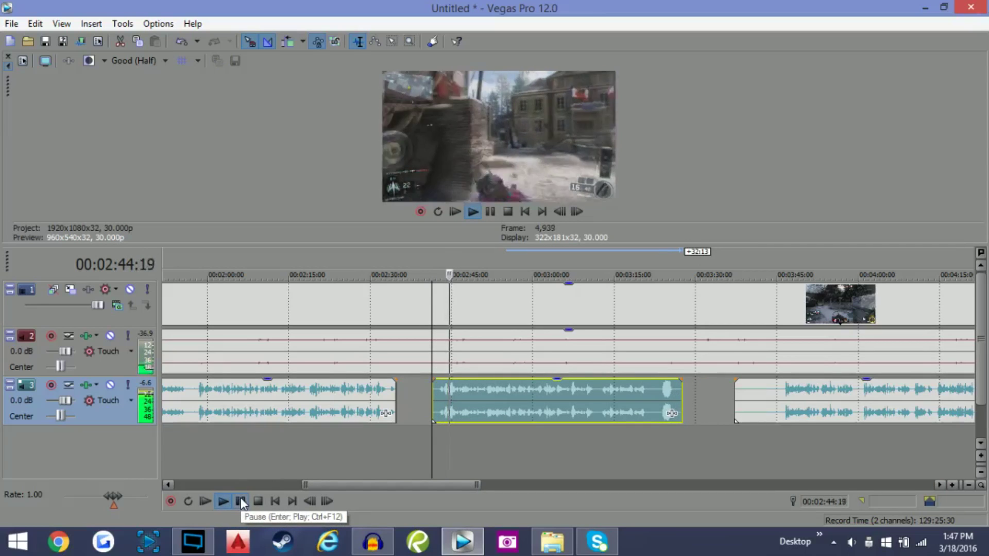
click(240, 501)
drag(680, 402, 457, 406)
click(424, 399)
click(222, 501)
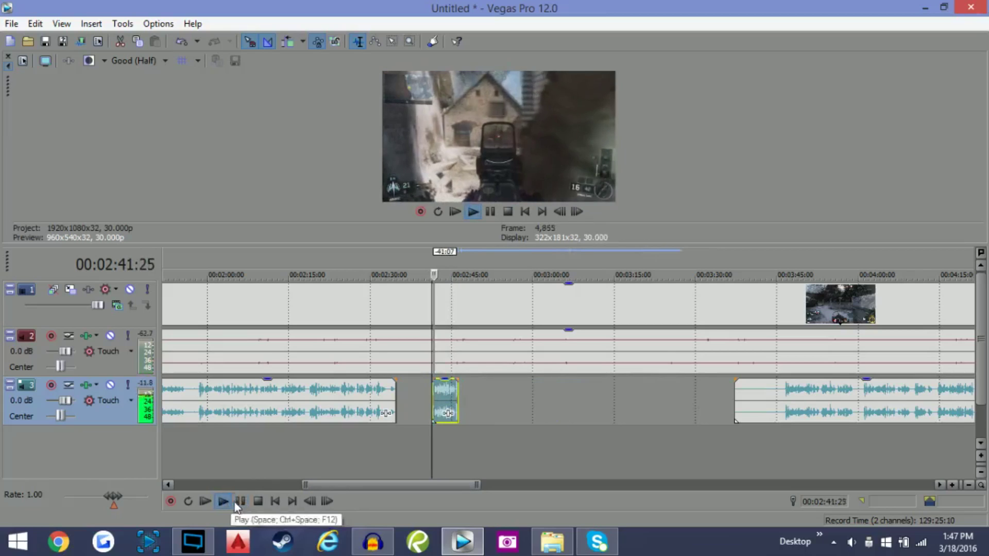
click(240, 501)
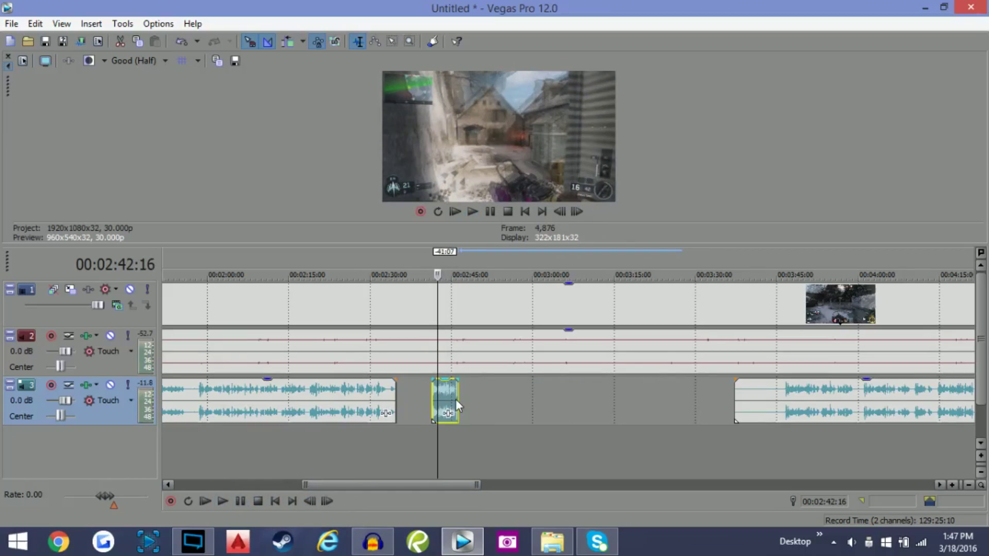
drag(457, 401, 502, 400)
Step: Undo the stretches with Edit > Undo to restore the middle piece's length
click(35, 23)
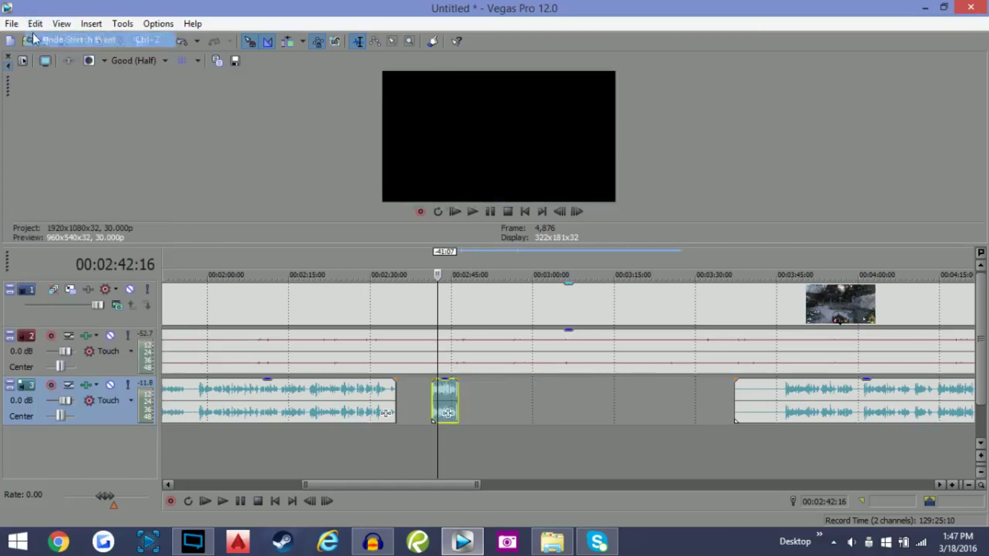
click(33, 39)
click(30, 25)
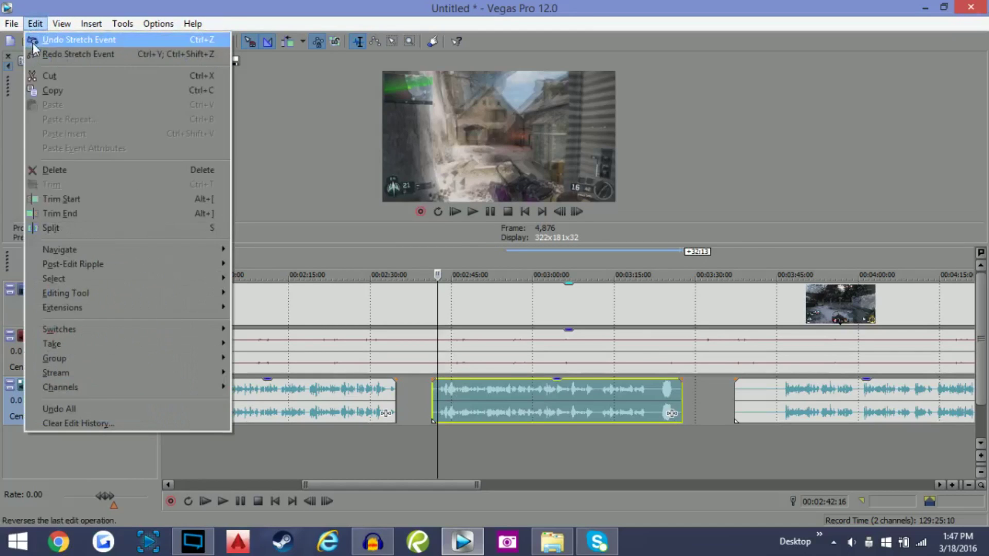
click(33, 41)
click(30, 25)
click(29, 42)
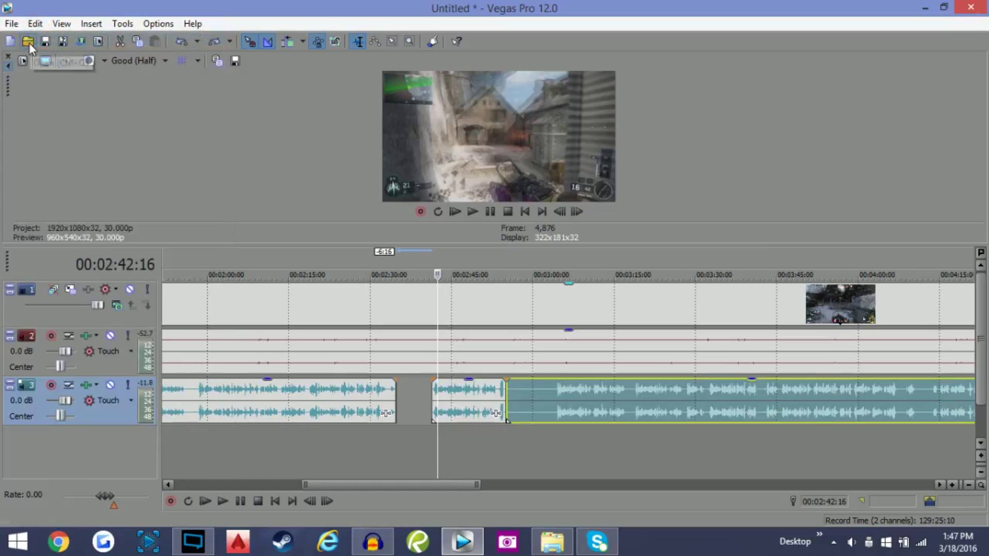
click(32, 25)
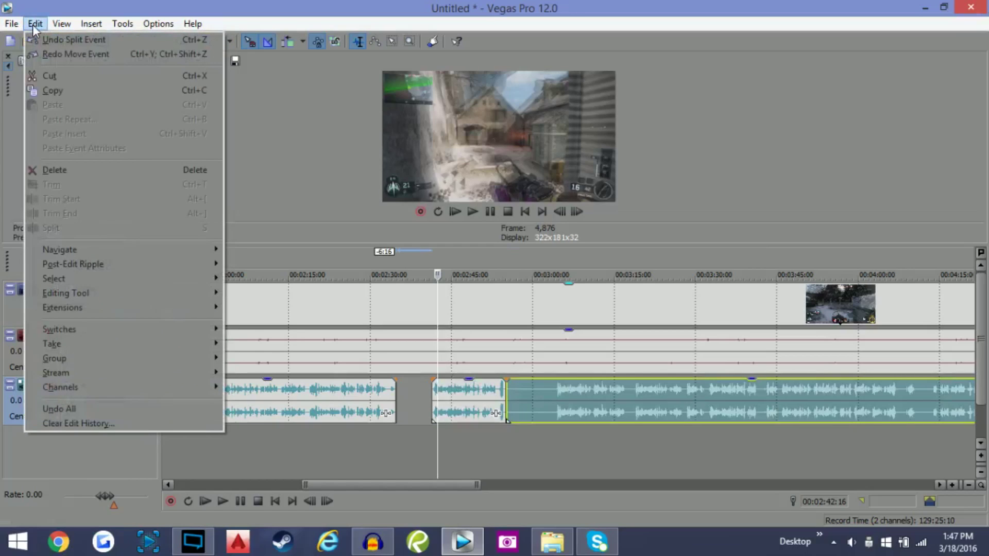
Step: Delete the commentary piece at 3:03:29 and nudge the neighbouring piece slightly left
click(554, 407)
right_click(520, 390)
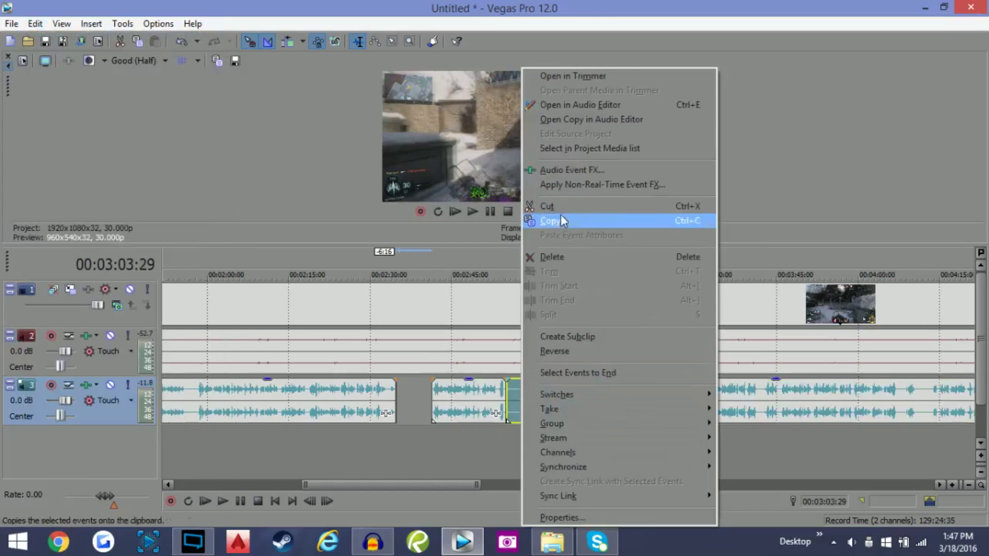
click(551, 257)
drag(465, 417, 456, 410)
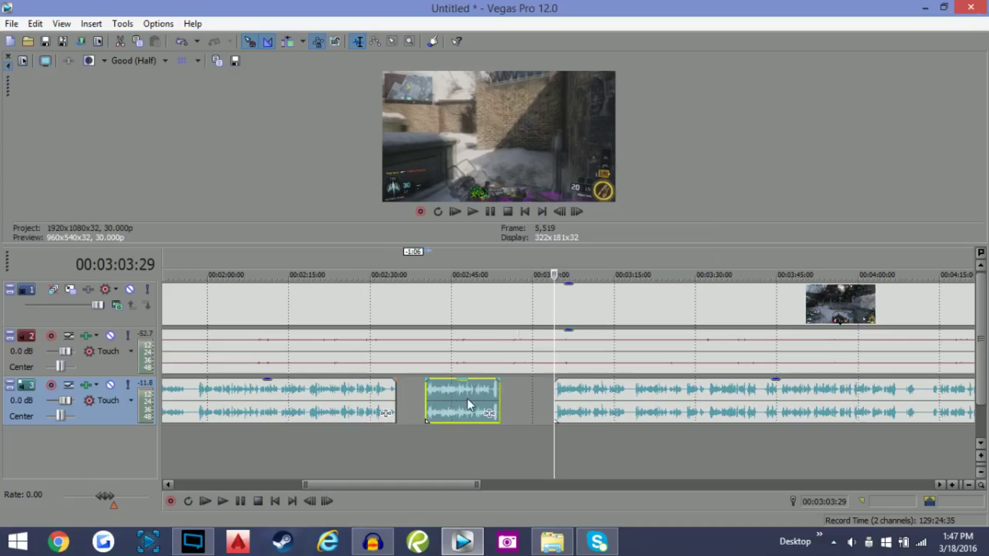
Step: Split the gameplay video at 3:44:25 and move the playhead to 3:57:07
click(774, 305)
key(s)
click(842, 295)
Step: Split gameplay at 3:57:07, shift the rest about 16 seconds later, and loop the short piece into the gap
key(s)
drag(827, 309, 915, 309)
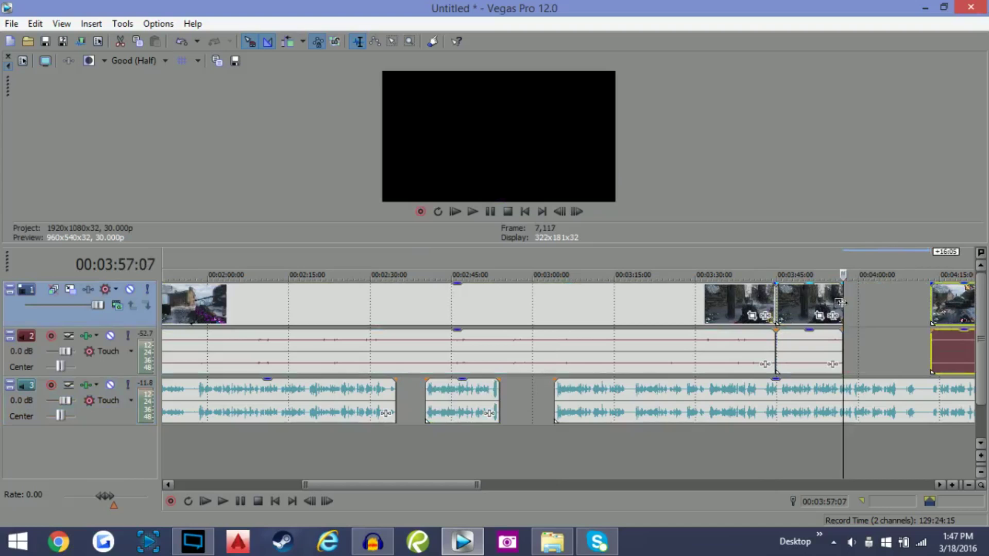
drag(840, 302, 911, 300)
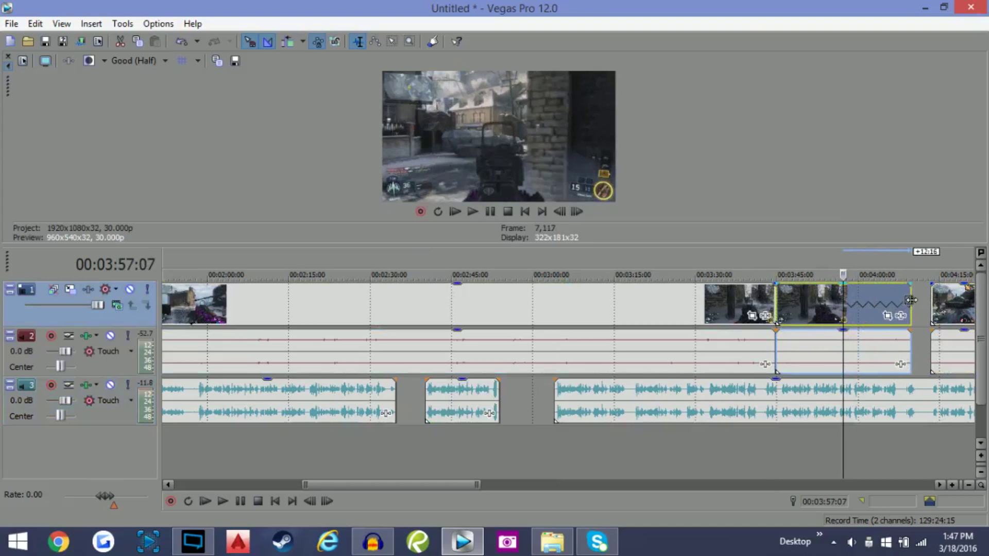
click(221, 501)
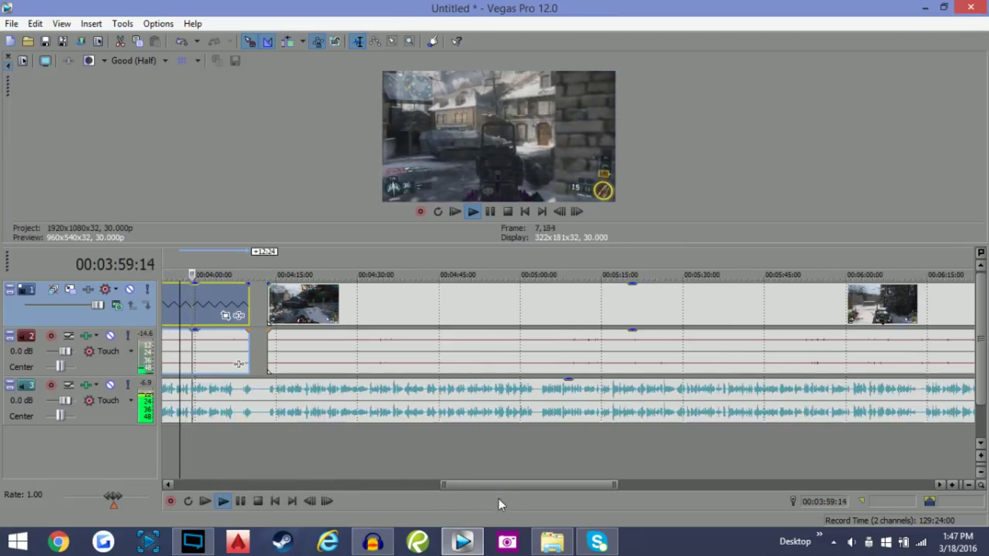
drag(442, 485, 221, 488)
drag(560, 485, 247, 484)
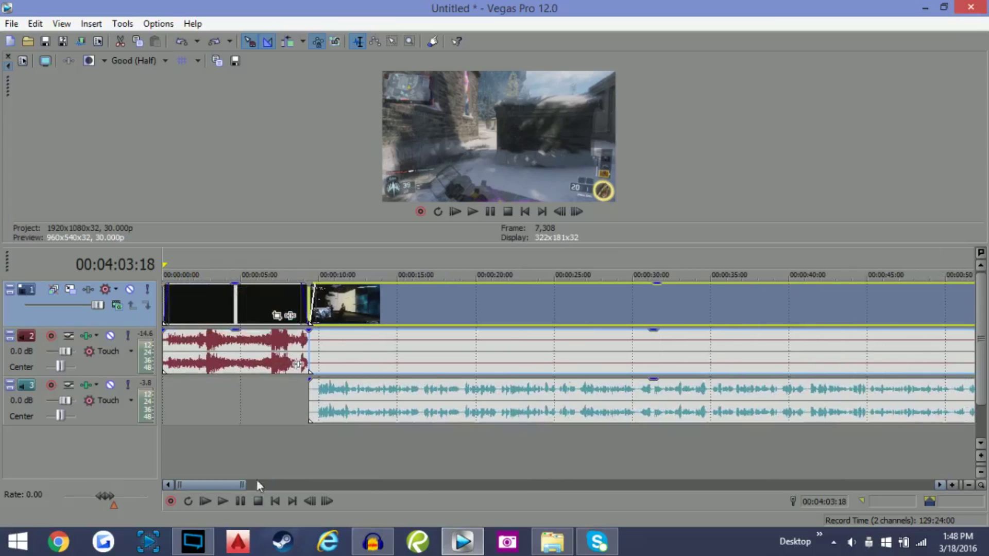
Step: Shift the commentary audio so it begins at 00:00:11:22, just after the intro
mouse_move(330, 407)
mouse_down()
mouse_move(368, 403)
mouse_move(330, 401)
mouse_up()
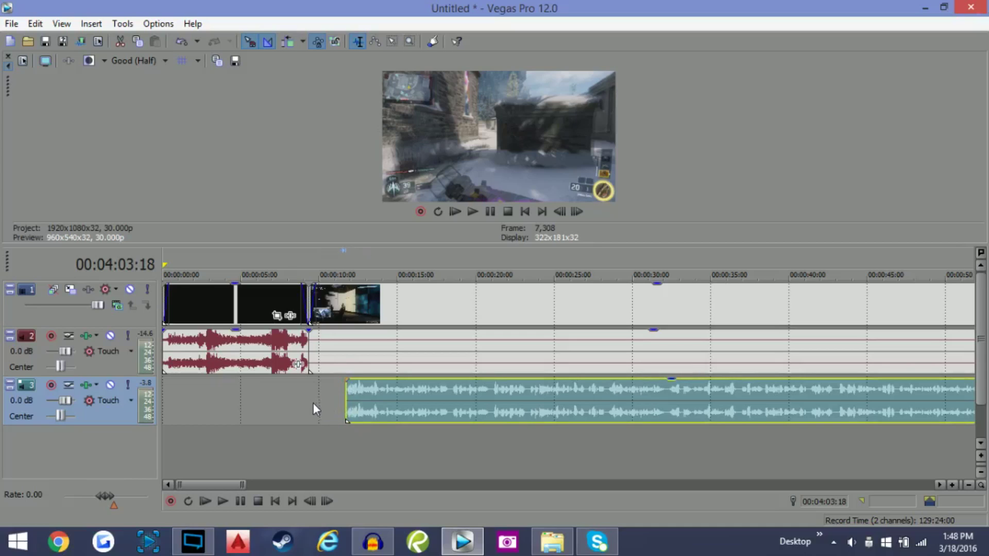
mouse_move(346, 402)
mouse_down()
mouse_move(327, 402)
mouse_move(346, 405)
mouse_up()
click(346, 405)
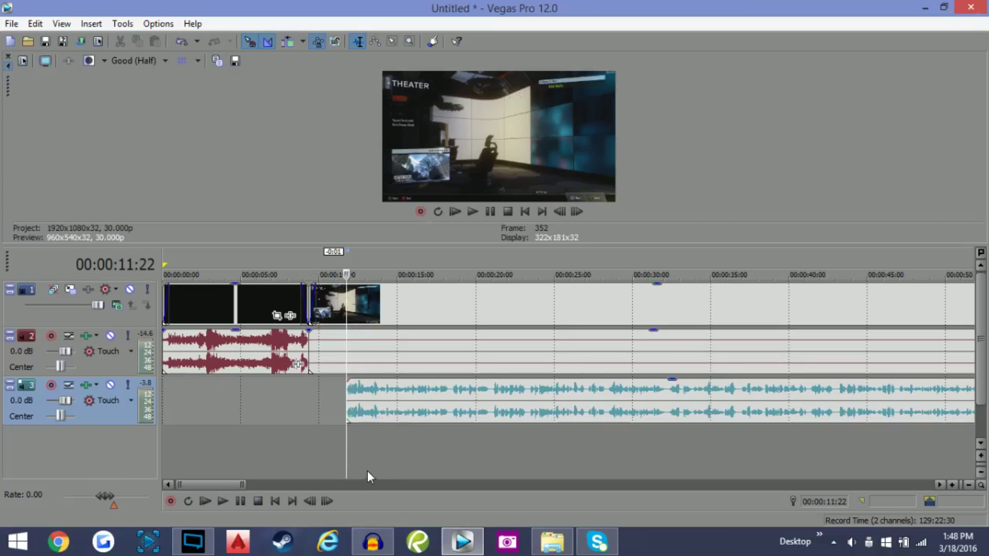
Step: Insert a video track on top and move the gameplay clip directly after the intro clips
right_click(376, 442)
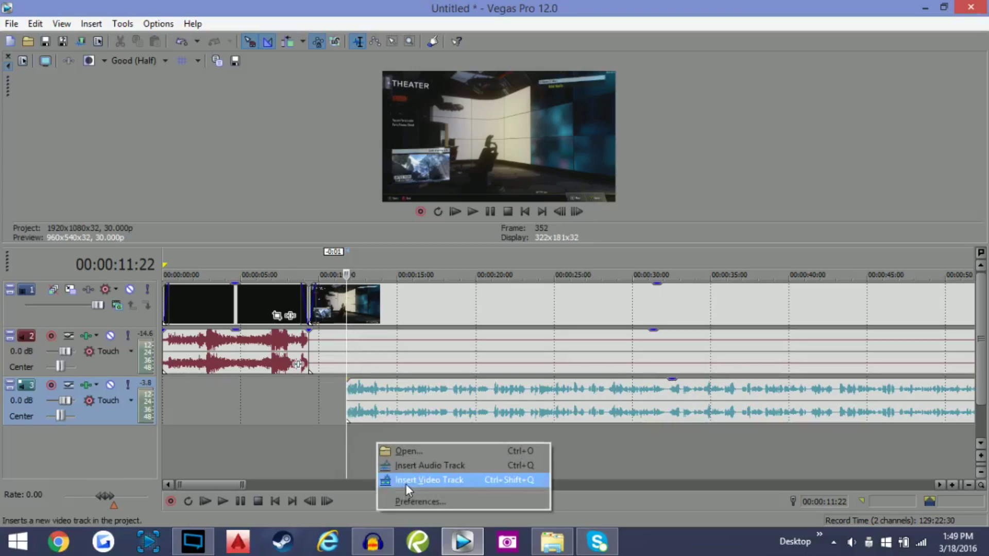
click(405, 484)
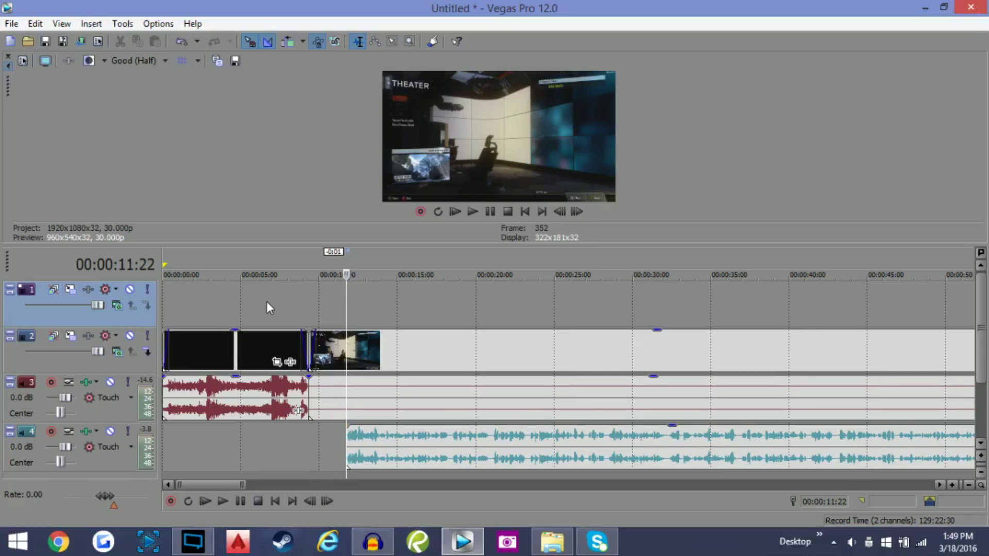
click(335, 349)
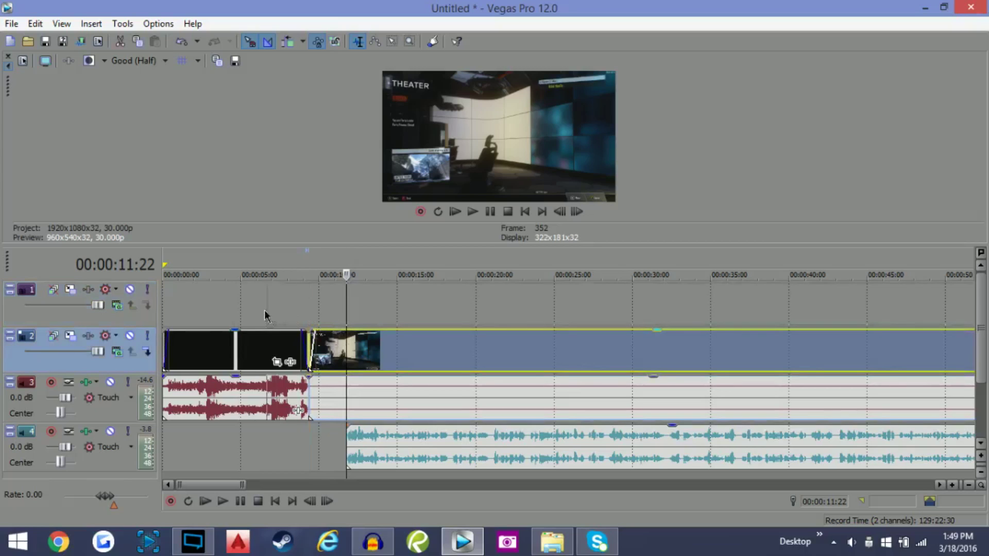
drag(186, 308, 183, 309)
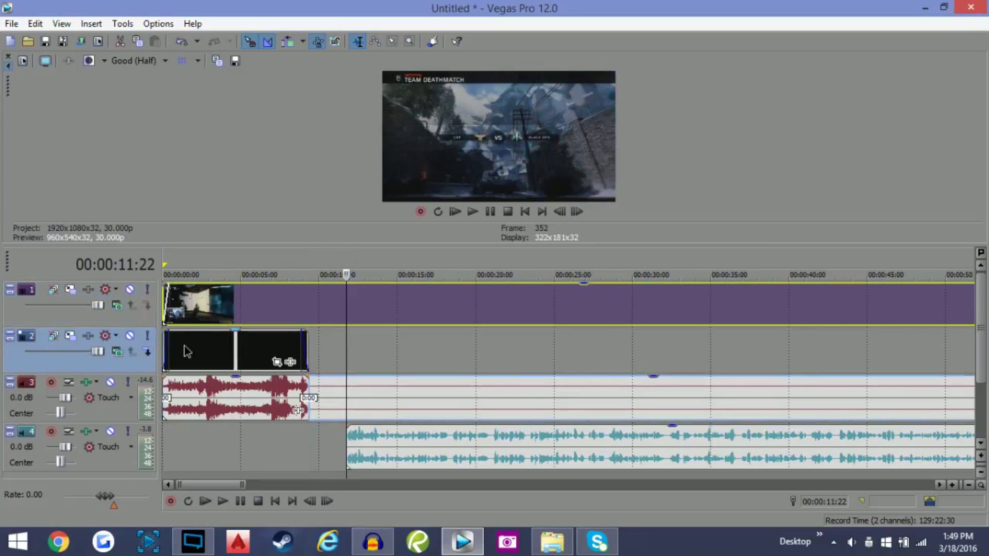
click(184, 340)
click(213, 357)
click(302, 320)
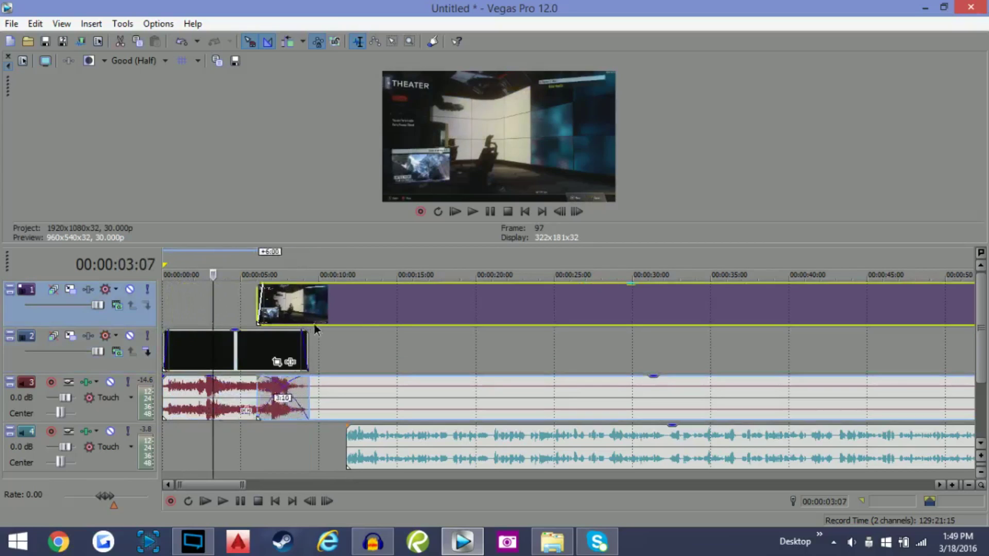
drag(186, 300, 332, 345)
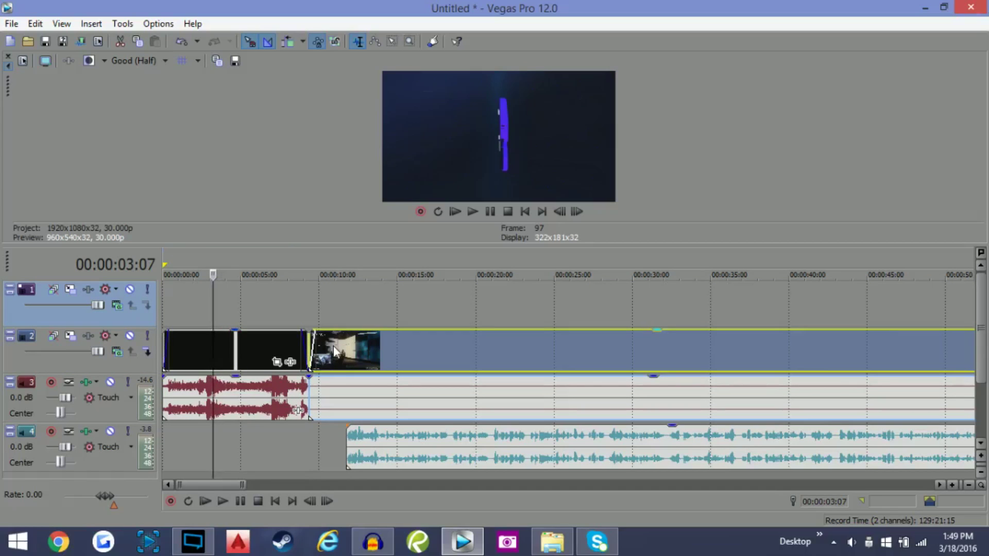
click(301, 307)
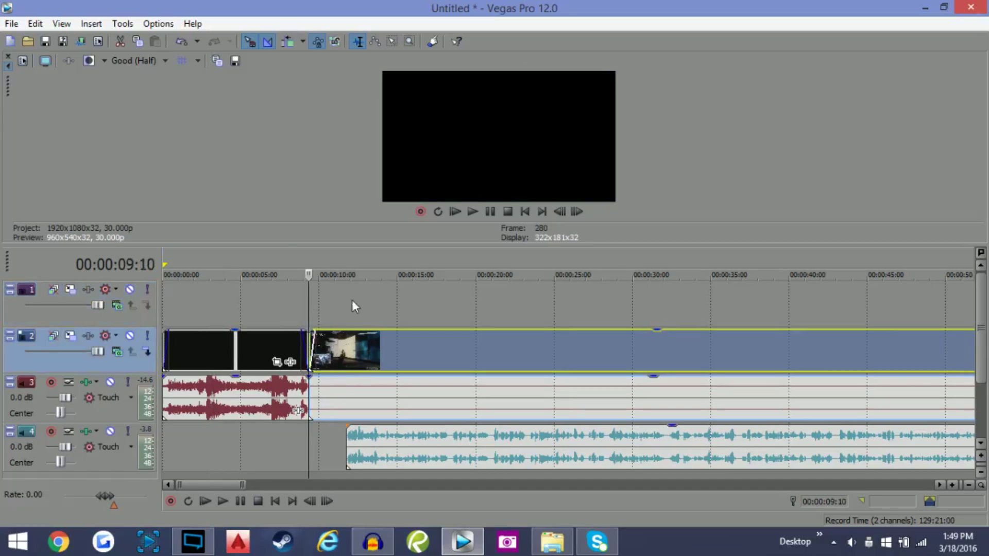
Step: Add and then delete an extra empty video track, and park the playhead at 11:22
drag(982, 376, 985, 410)
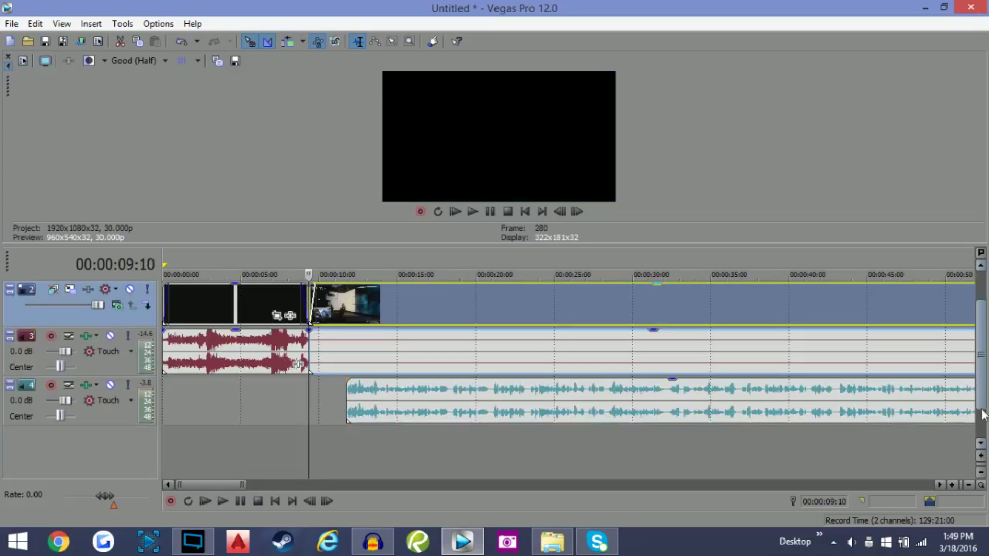
right_click(335, 446)
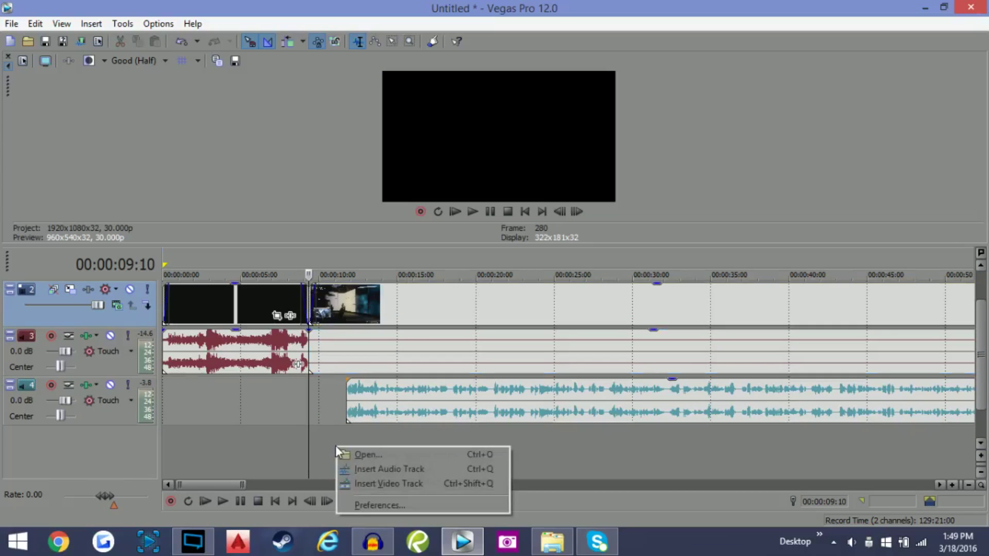
click(363, 487)
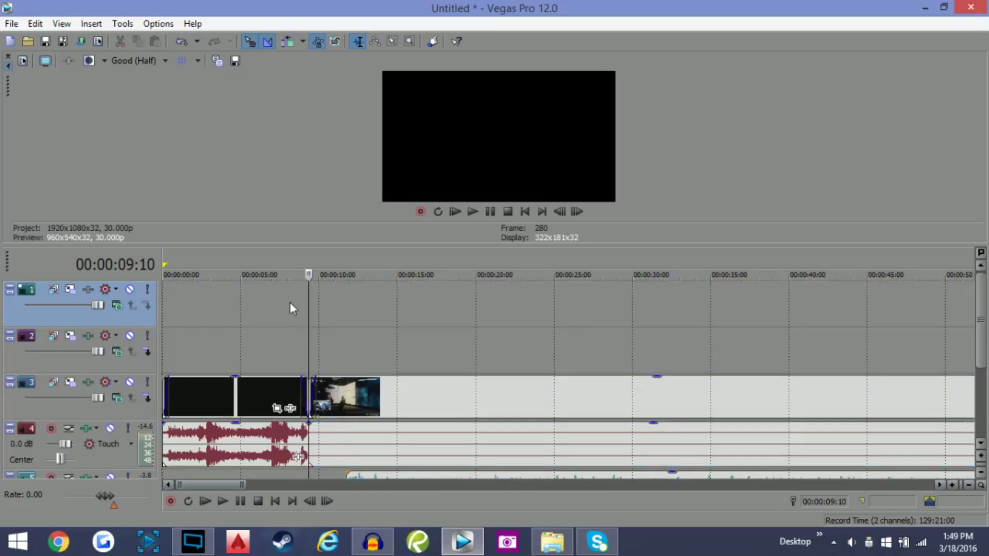
right_click(393, 308)
click(449, 203)
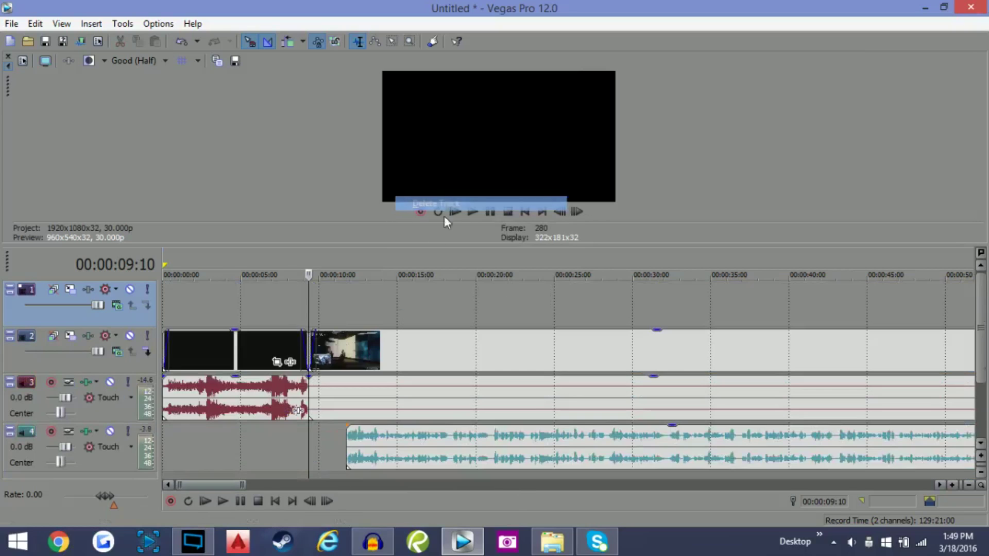
click(354, 307)
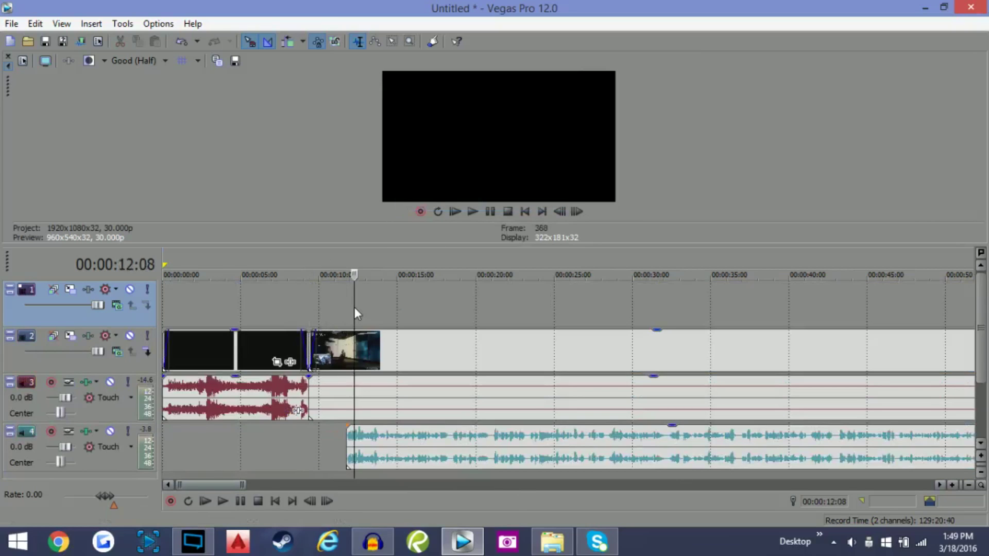
click(348, 306)
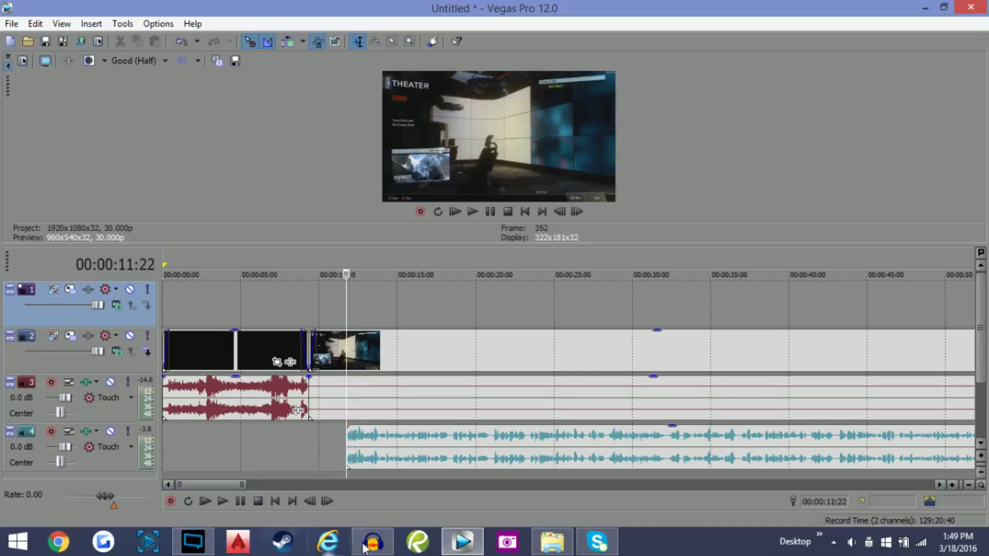
Step: Drop the IgnoringSubs image onto the top track at 0:11:22 and preview its 'IGNORING SUBS?' frame
click(551, 541)
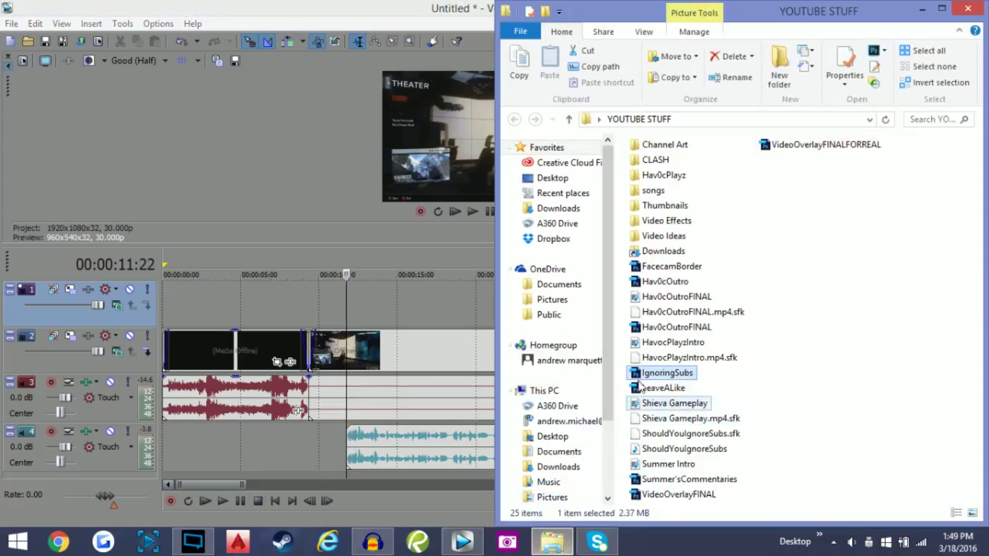
drag(665, 373, 350, 297)
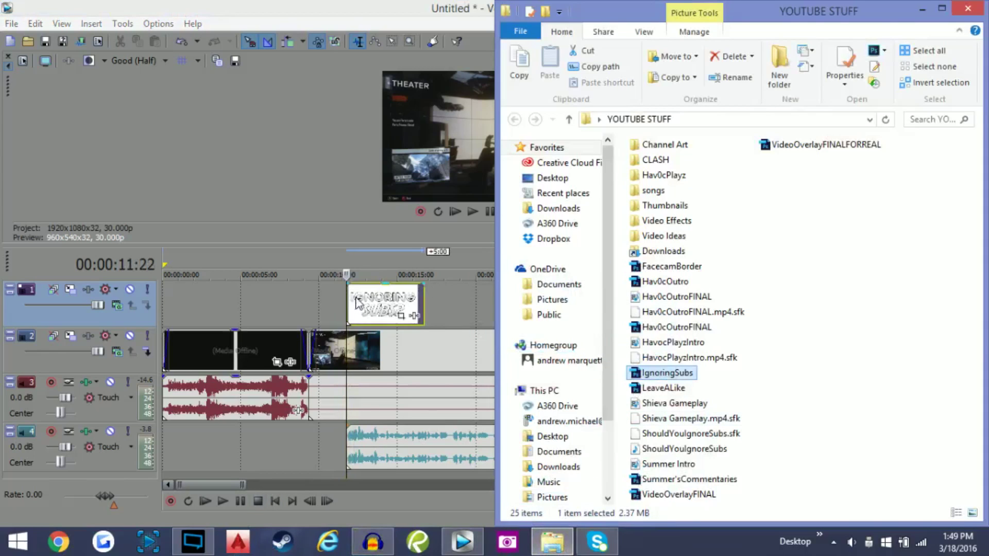
click(921, 11)
click(371, 340)
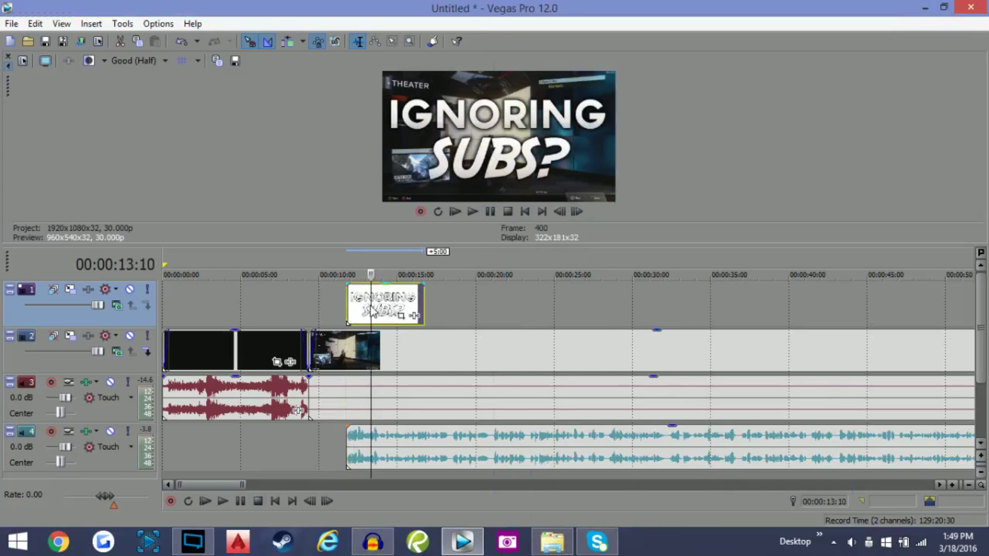
click(386, 301)
click(401, 299)
click(367, 304)
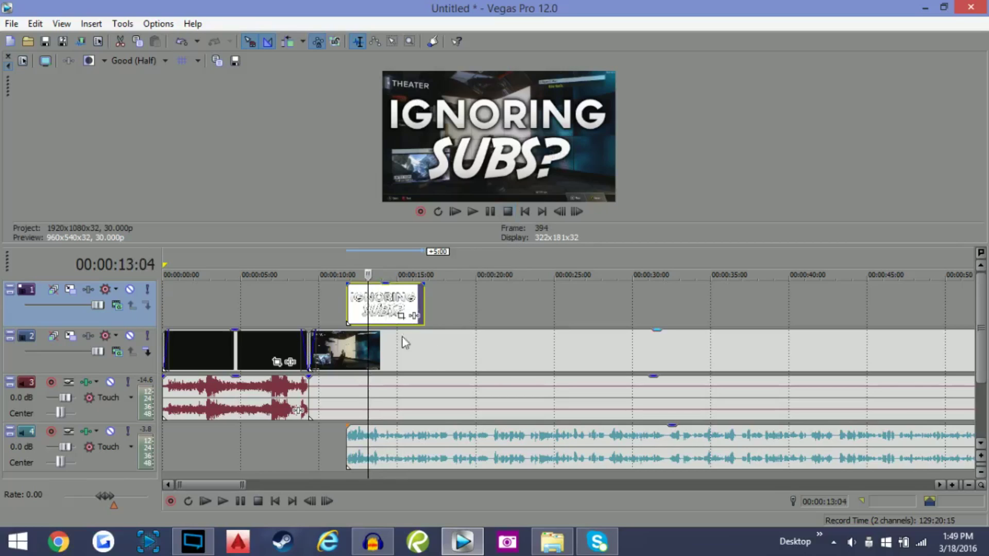
Step: Open Video Event Pan/Crop for the IgnoringSubs event and enlarge the preview and pan/crop panes
right_click(384, 309)
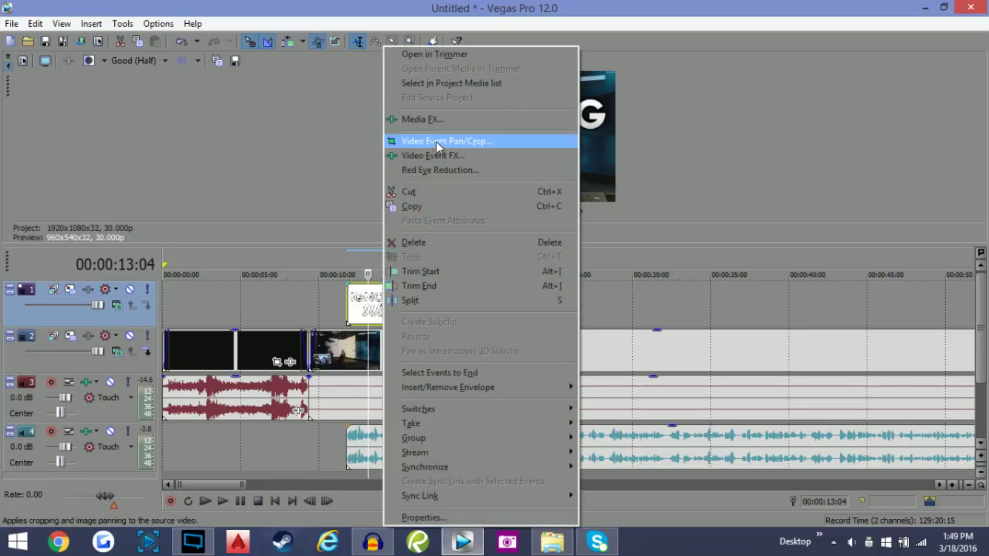
click(477, 141)
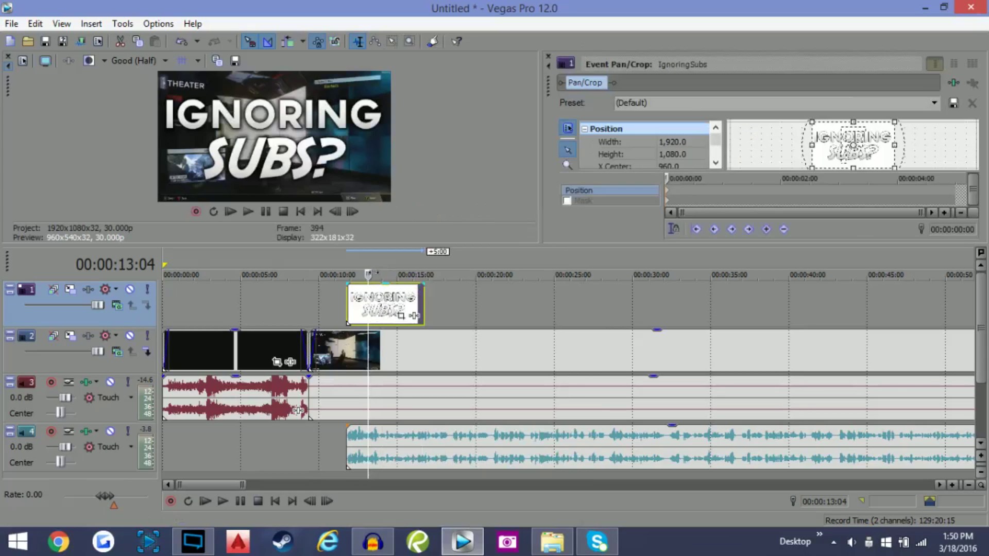
right_click(383, 309)
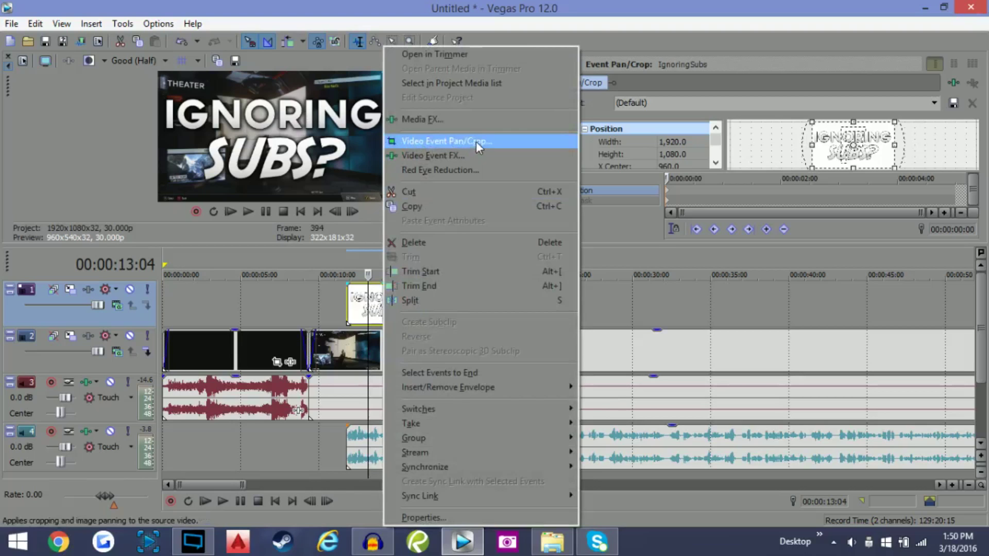
click(626, 51)
drag(547, 246, 547, 353)
drag(539, 205, 442, 205)
Step: Enlarge and recentre the crop frame to 3,820.8 × 2,149.2 at 909.1, 497.6
drag(763, 177, 728, 159)
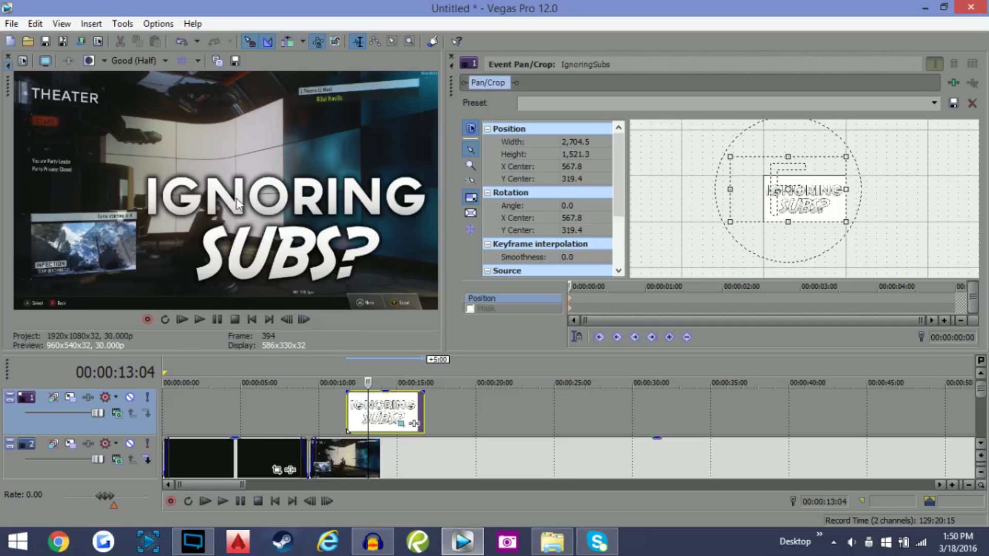
mouse_move(765, 198)
mouse_down()
mouse_move(783, 197)
mouse_move(788, 185)
mouse_move(775, 198)
mouse_up()
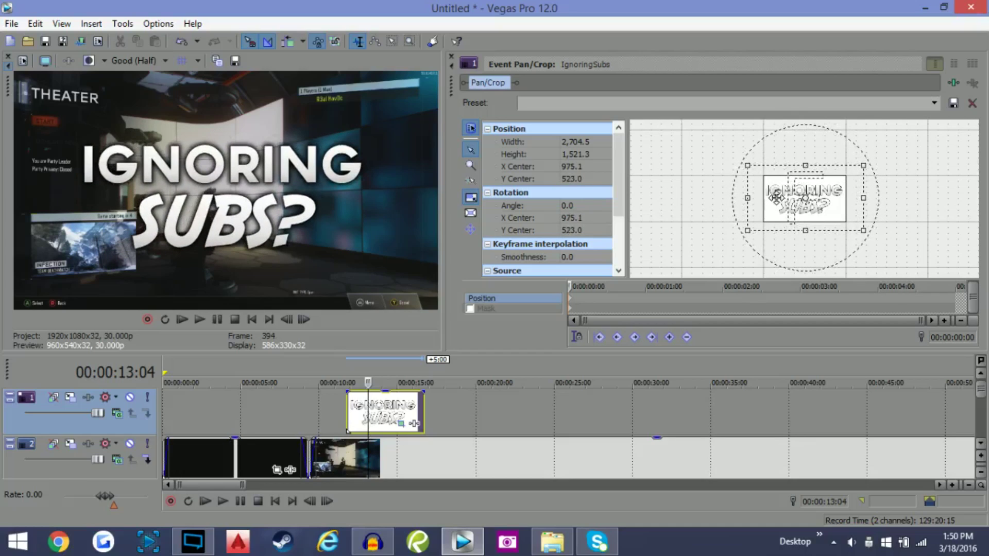
scroll(752, 188, down, 2)
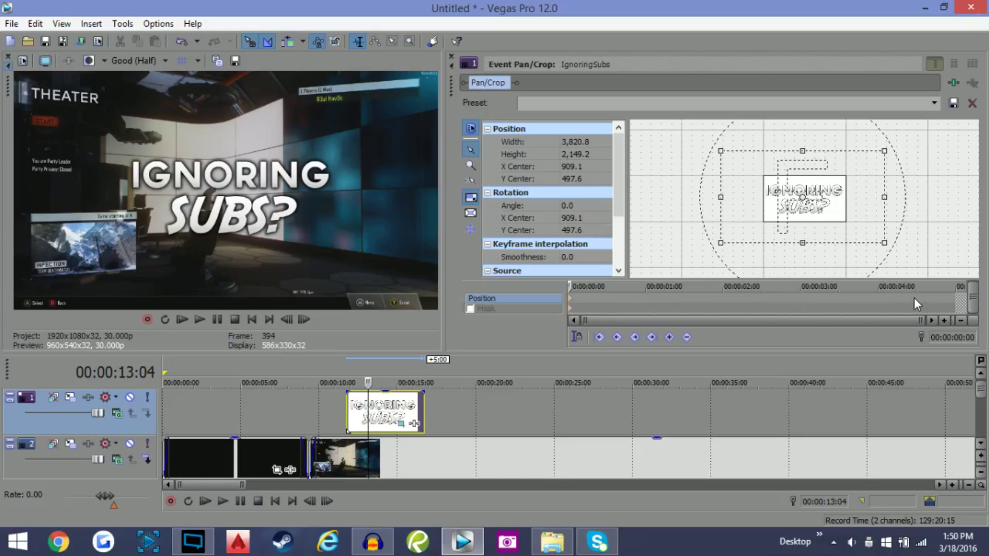
Step: Create a Pan/Crop keyframe at 00:00:04:26 for the title
click(949, 299)
click(945, 295)
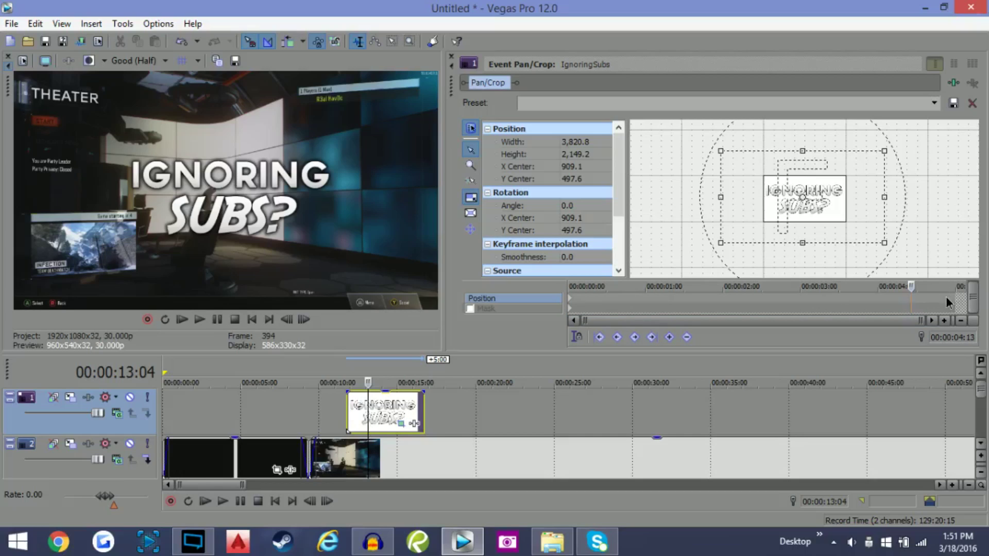
click(670, 338)
Step: Shrink that keyframe's crop frame to 2,523.4 × 1,419.4 at 980.7, 540.0 and play the zoom
click(414, 421)
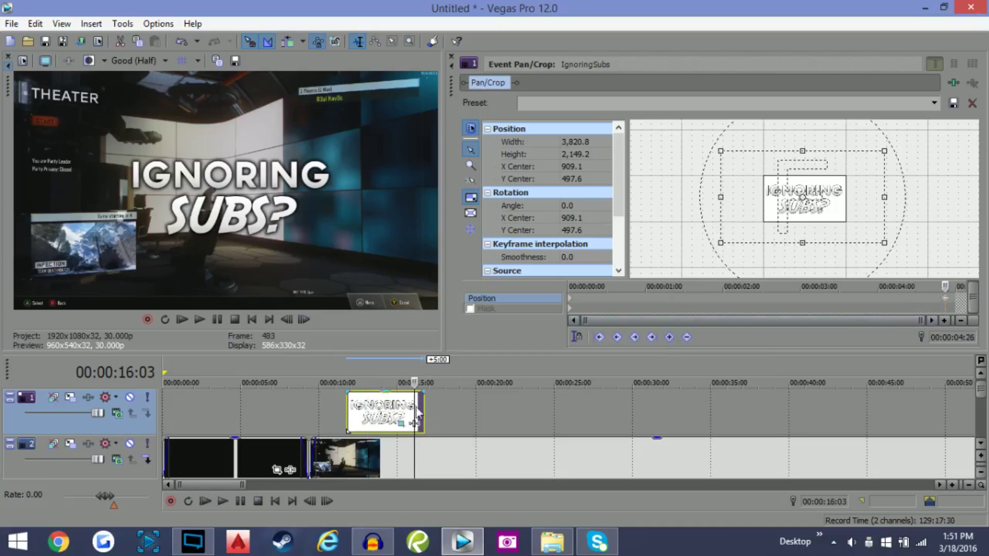
drag(721, 242, 778, 210)
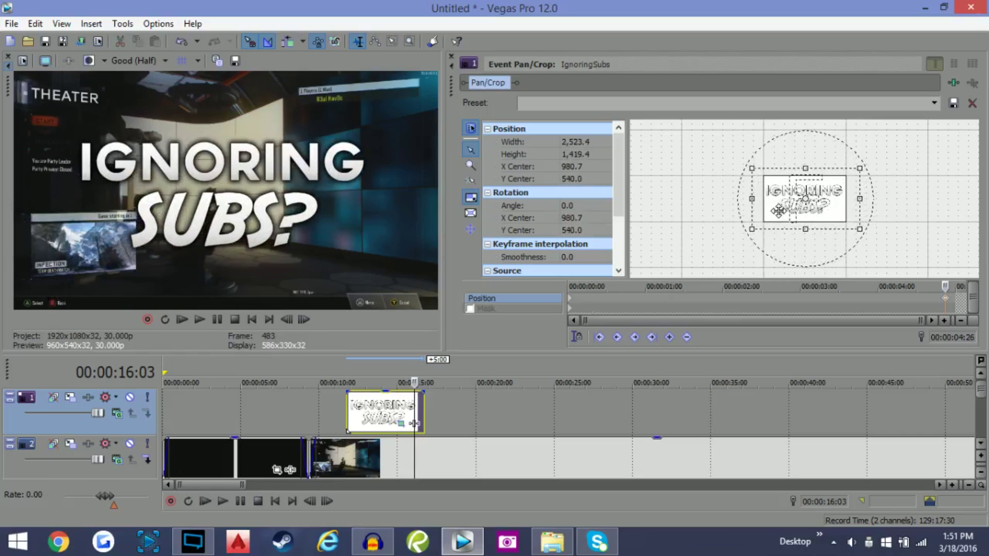
click(330, 407)
click(226, 501)
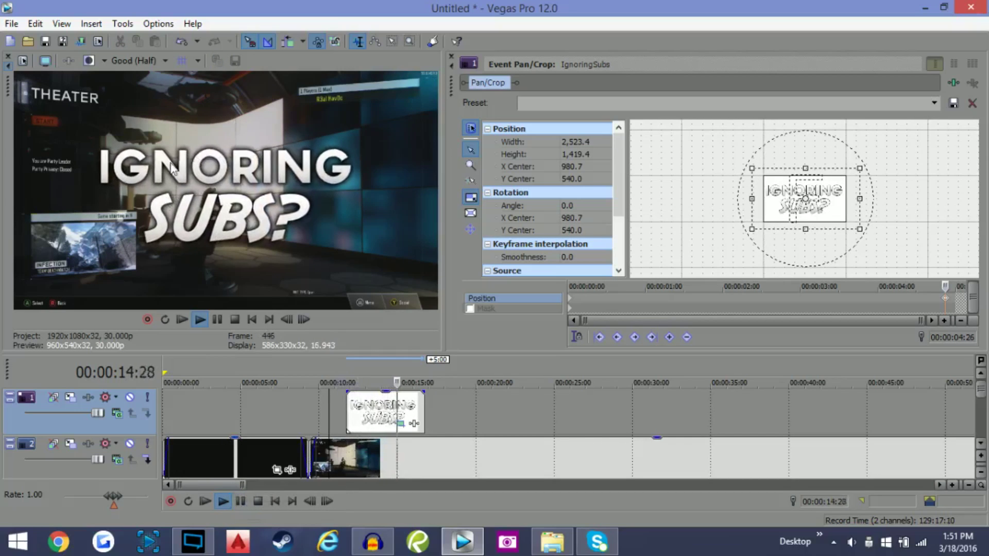
Step: Pause playback, close the Event Pan/Crop window, and select the title event on track 1
click(241, 502)
click(451, 56)
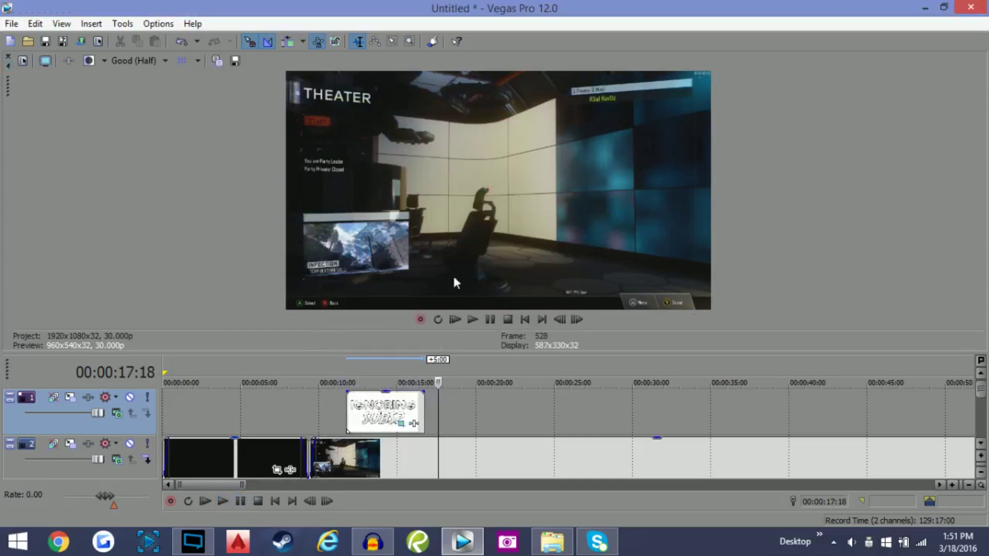
click(351, 400)
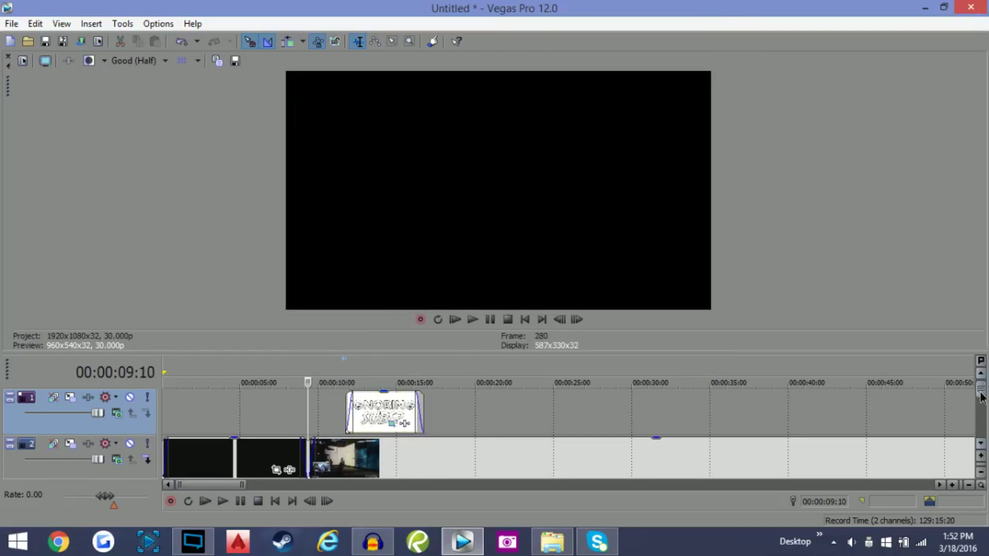
scroll(980, 396, down, 3)
scroll(980, 396, up, 3)
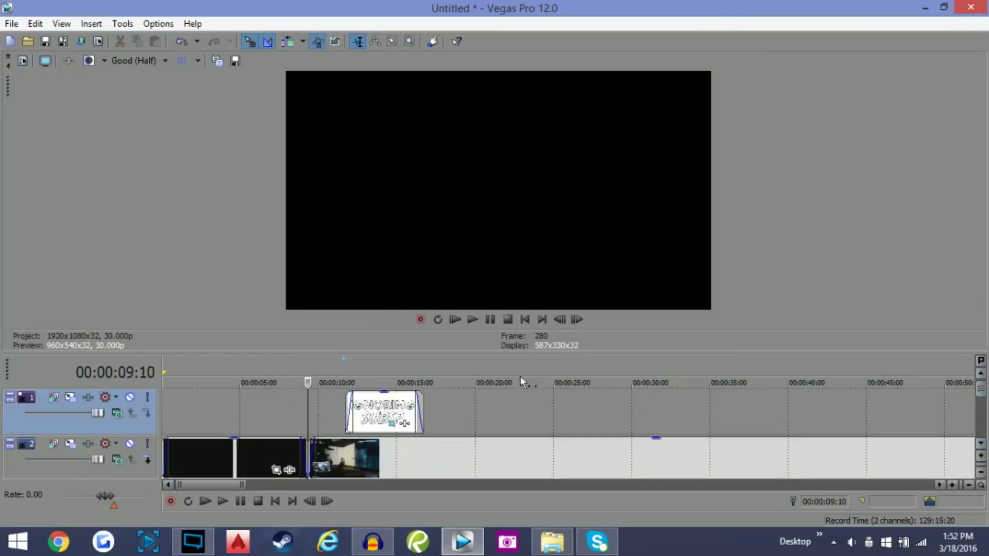